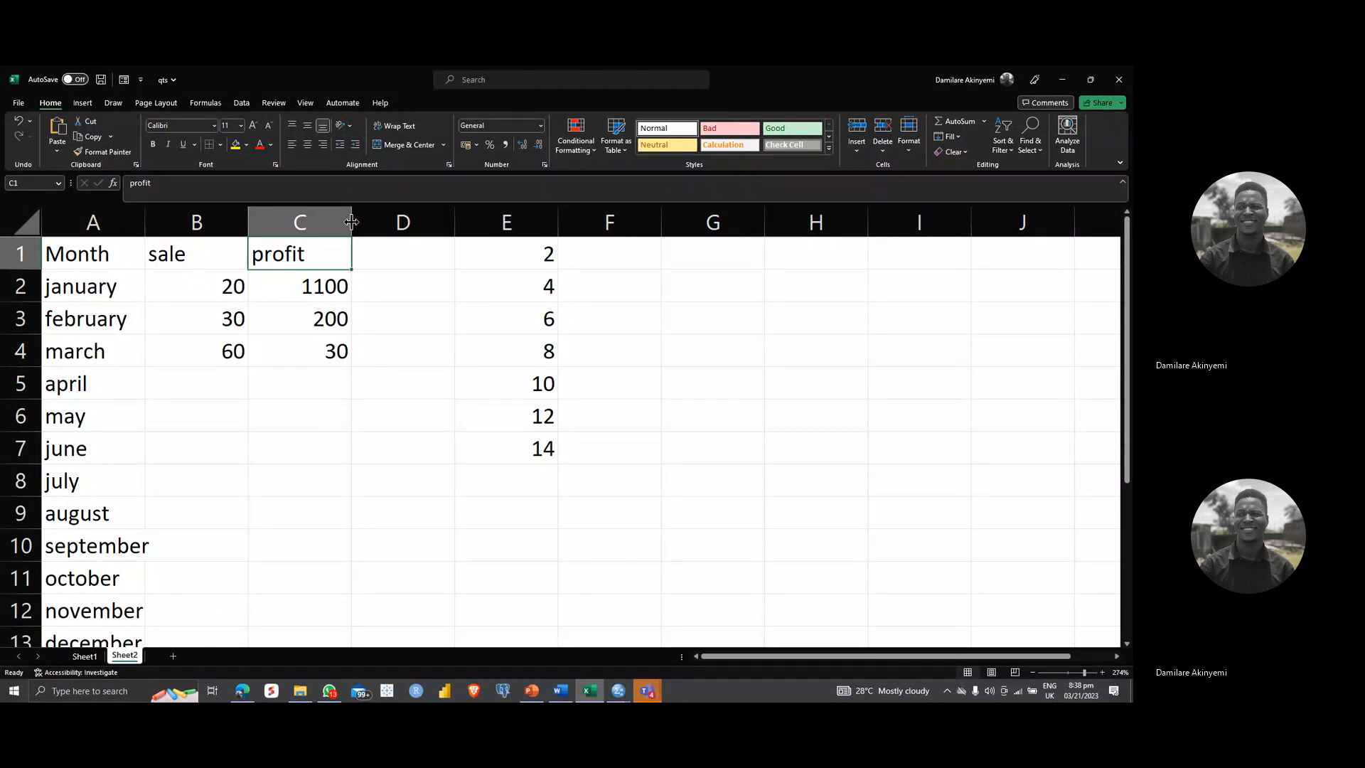
Read the "Adjusting Columns and Rows" slide in PowerPoint and return to the Excel worksheet
{"action": "key", "text": "XF86AudioRaiseVolume"}
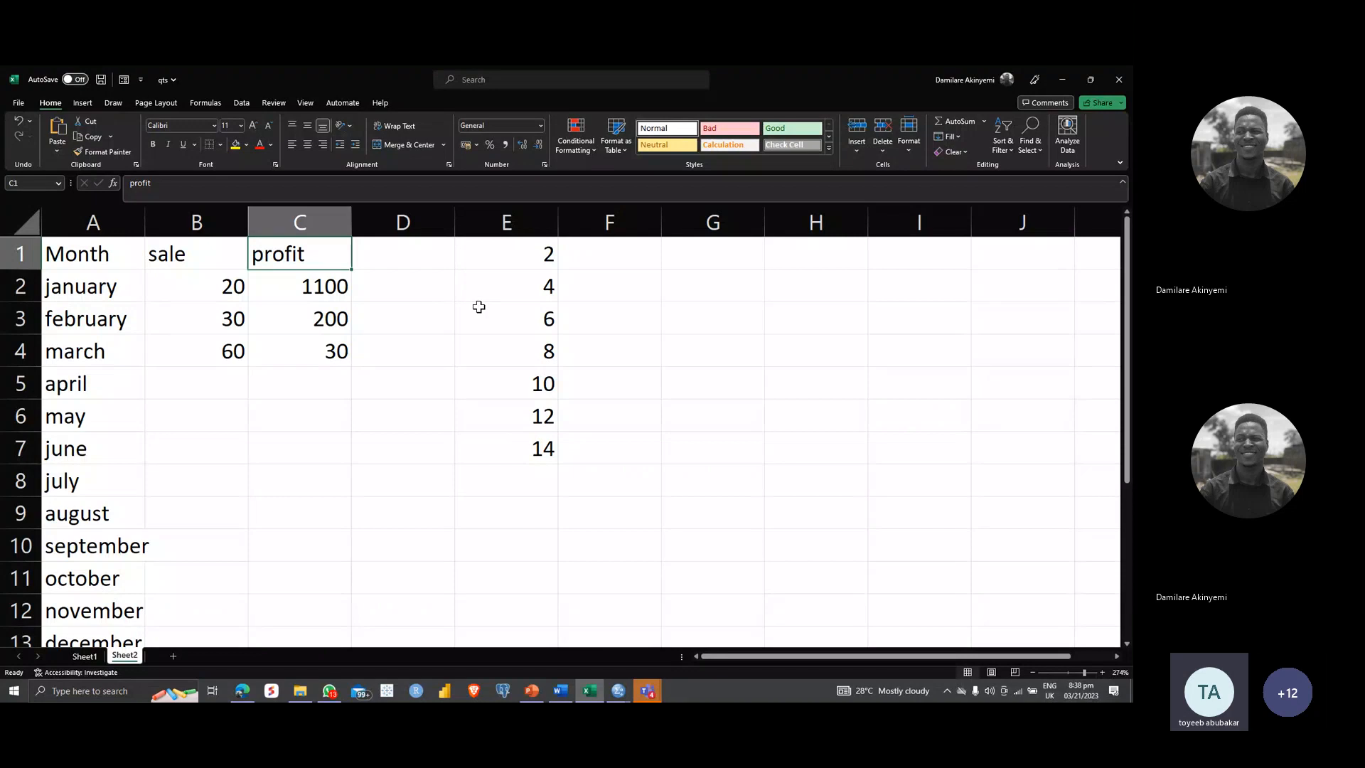
{"action": "key", "text": "alt+Tab"}
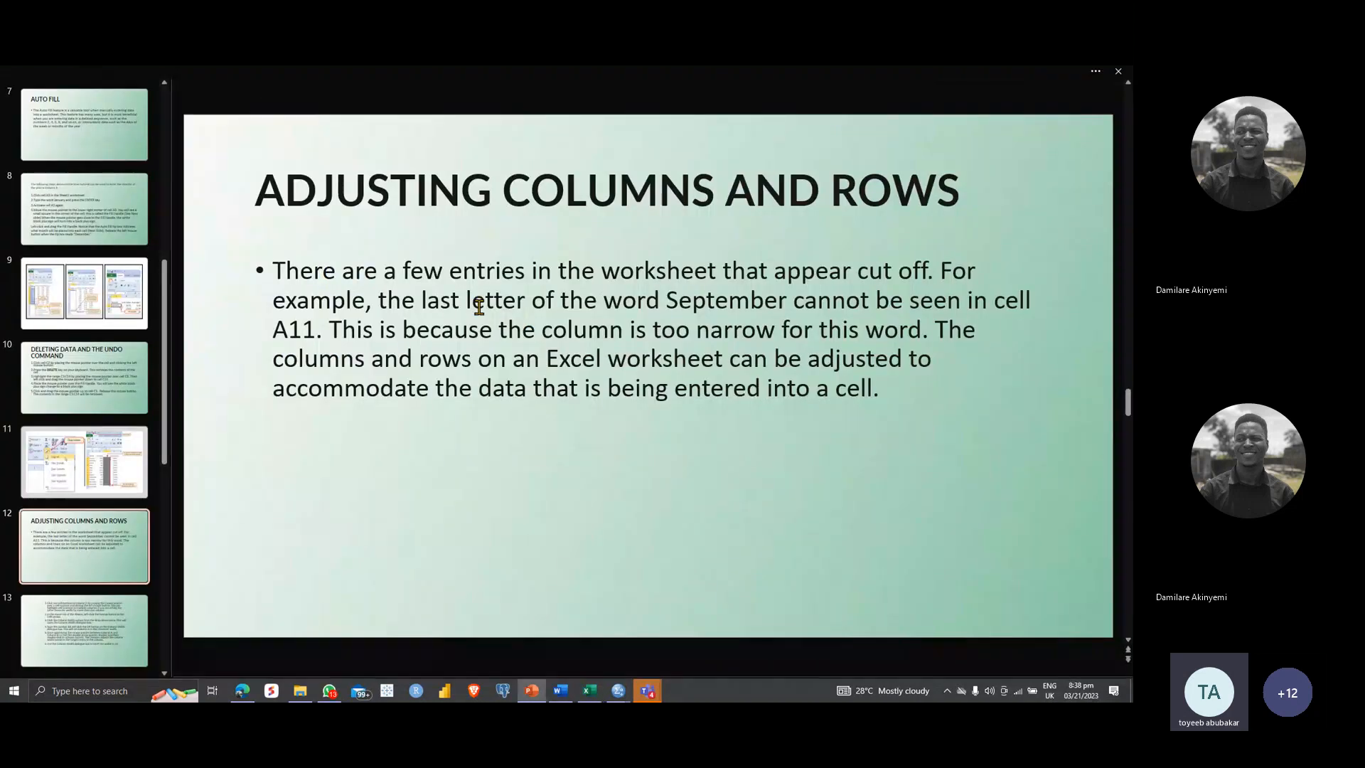
{"action": "key", "text": "alt+Tab"}
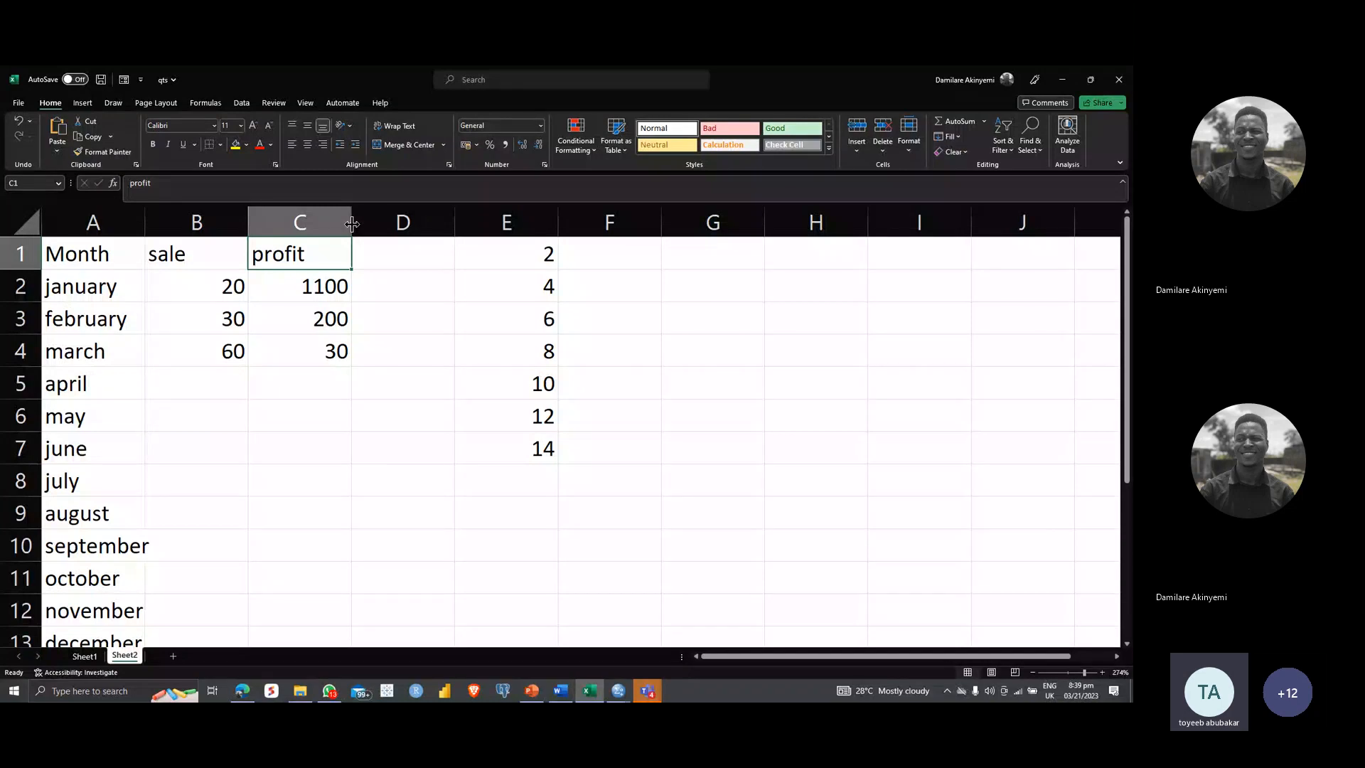
Widen column C on Sheet2 and extend the header in C1 to "profit of the year"
{"action": "left_click_drag", "start_coordinate": [352, 225], "coordinate": [409, 215]}
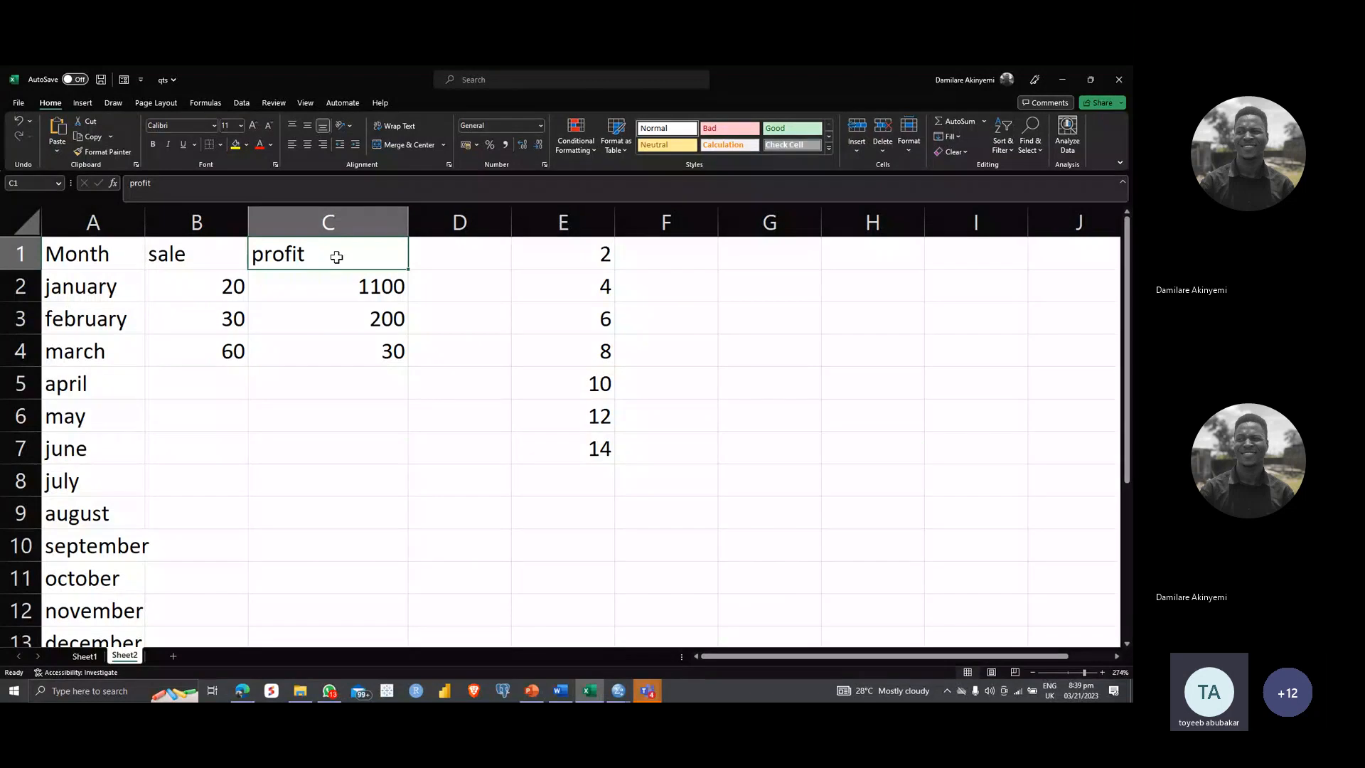
{"action": "left_click", "coordinate": [173, 187]}
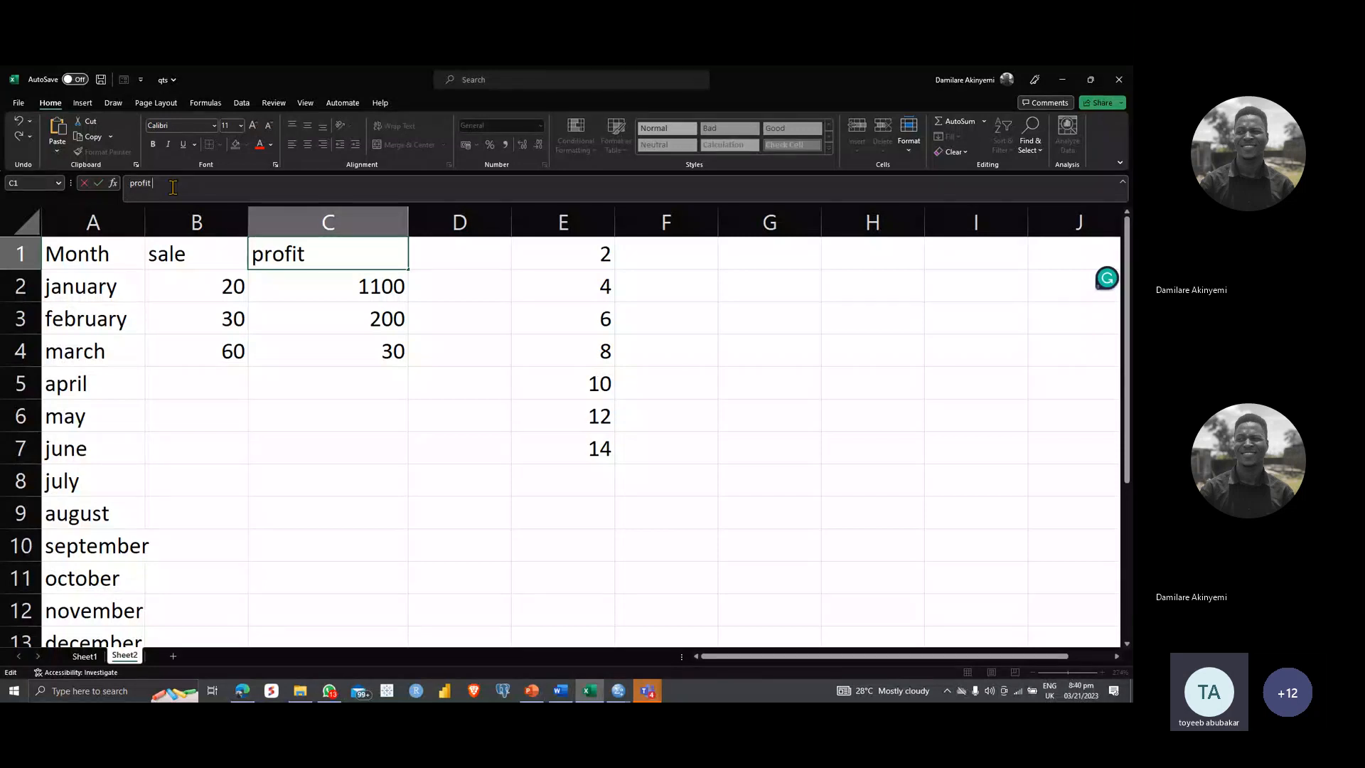
{"action": "type", "text": "of the year"}
{"action": "left_click", "coordinate": [327, 382]}
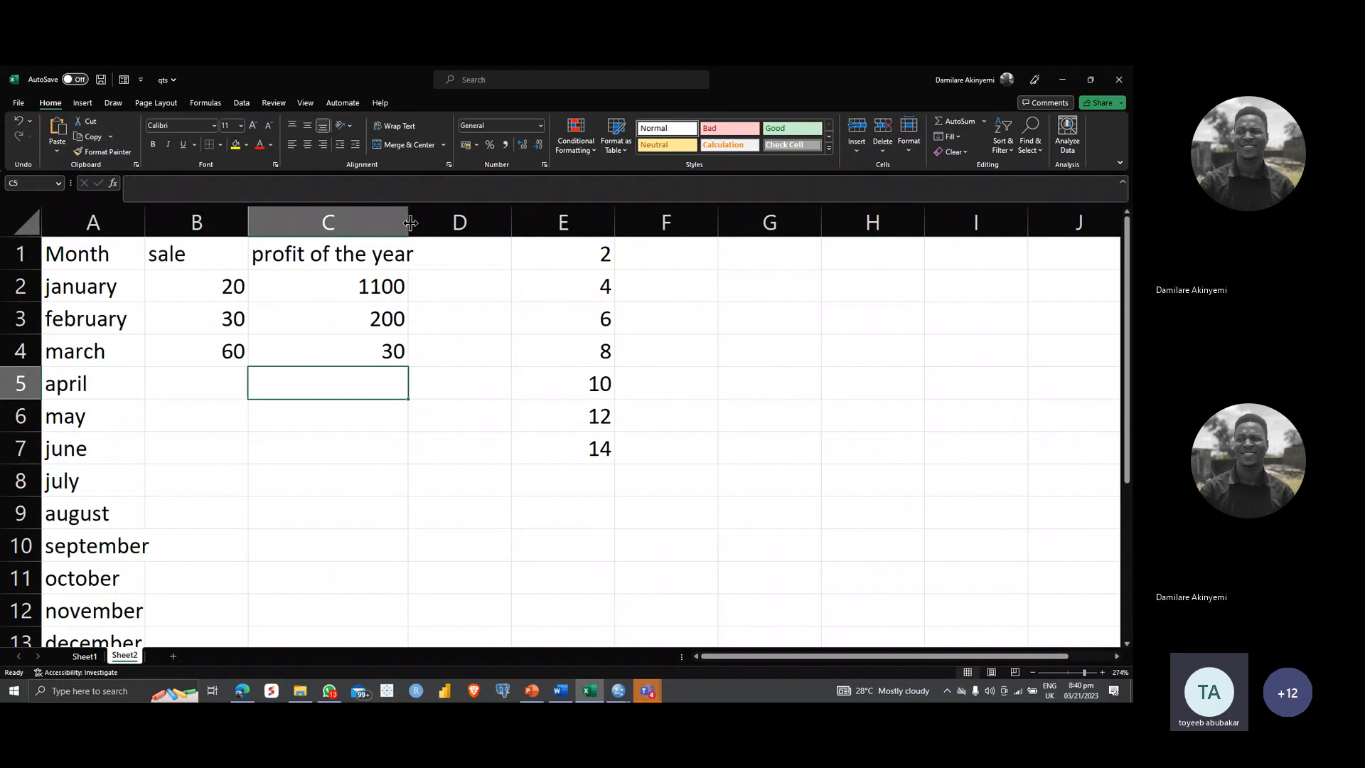
Widen column C to fit its header, and narrow it until the header in C1 extends past the column's edge
{"action": "left_click_drag", "start_coordinate": [410, 223], "coordinate": [438, 222]}
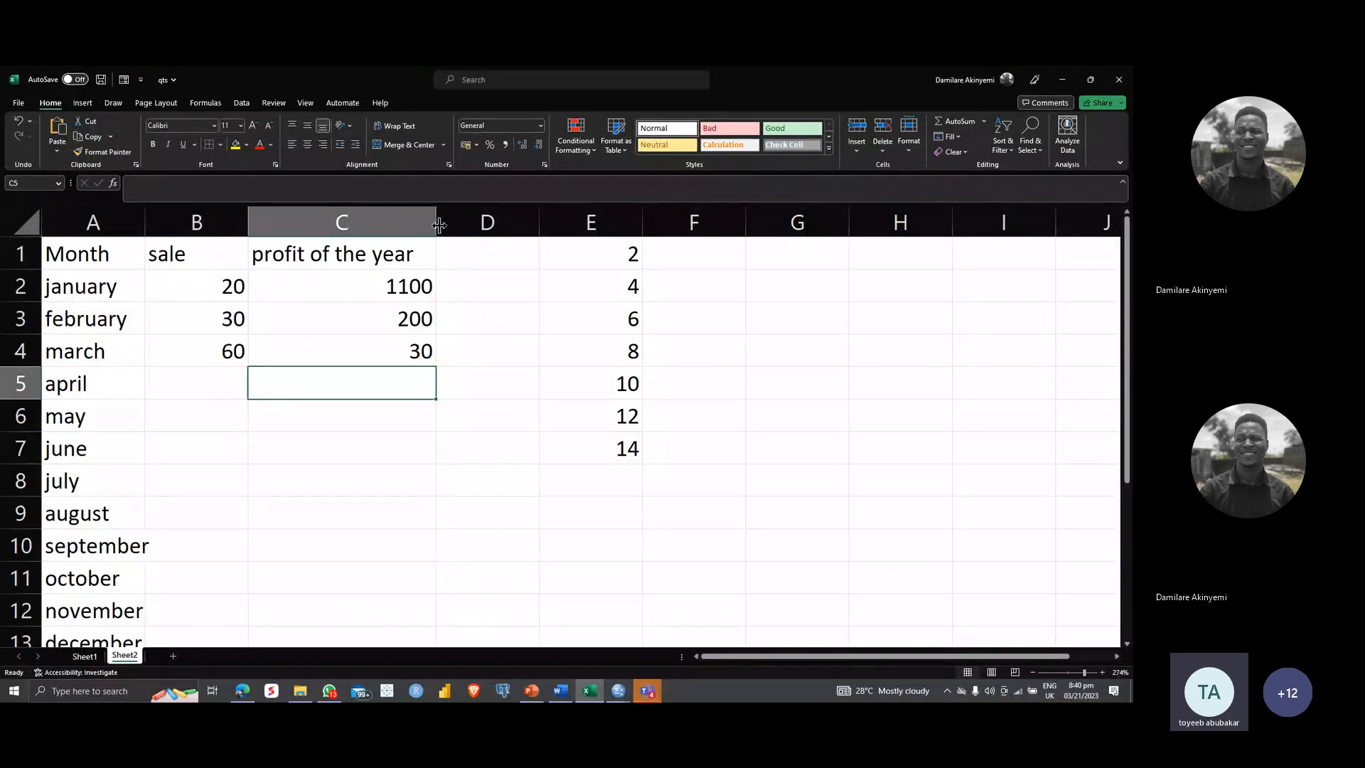
{"action": "left_click_drag", "start_coordinate": [439, 225], "coordinate": [381, 226]}
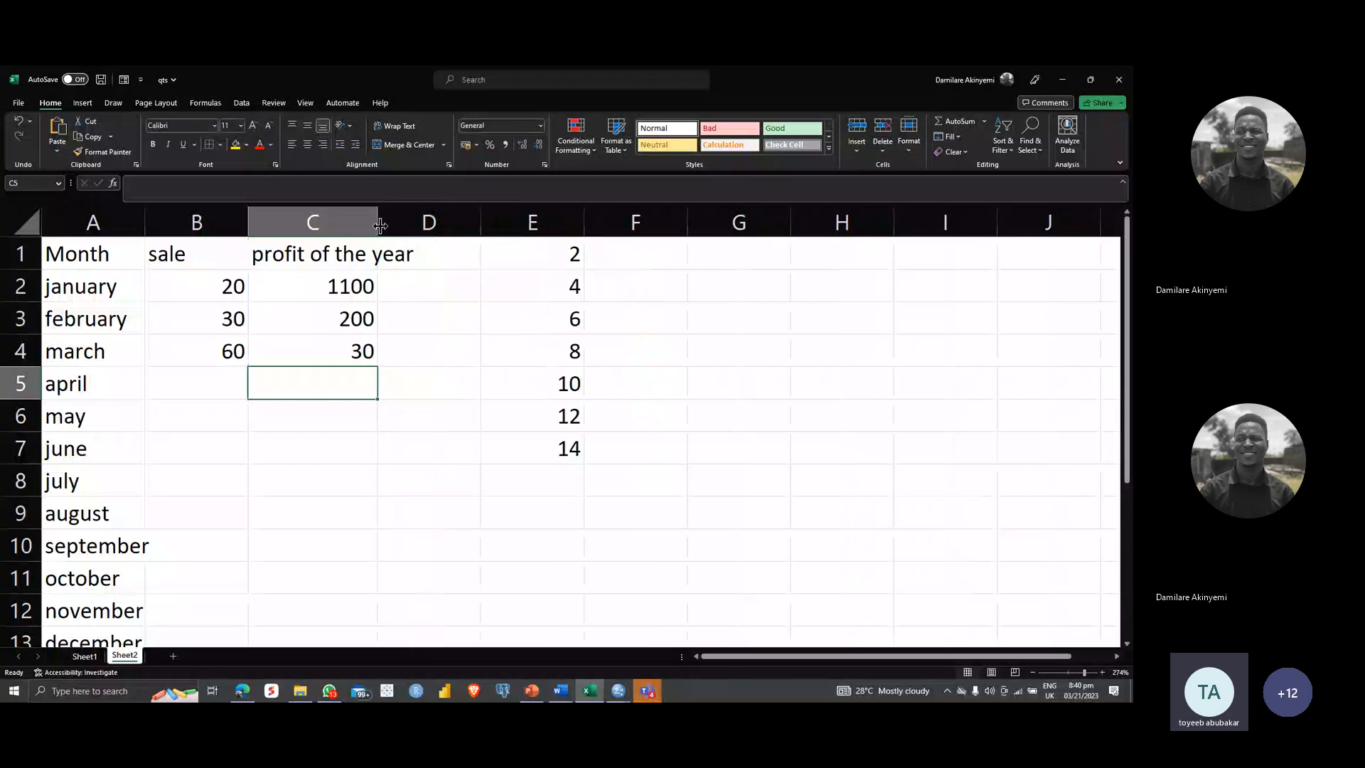
Go through the PowerPoint slides on setting column width up to "Hiding Columns and Rows", and return to the Excel worksheet
{"action": "key", "text": "alt+Tab"}
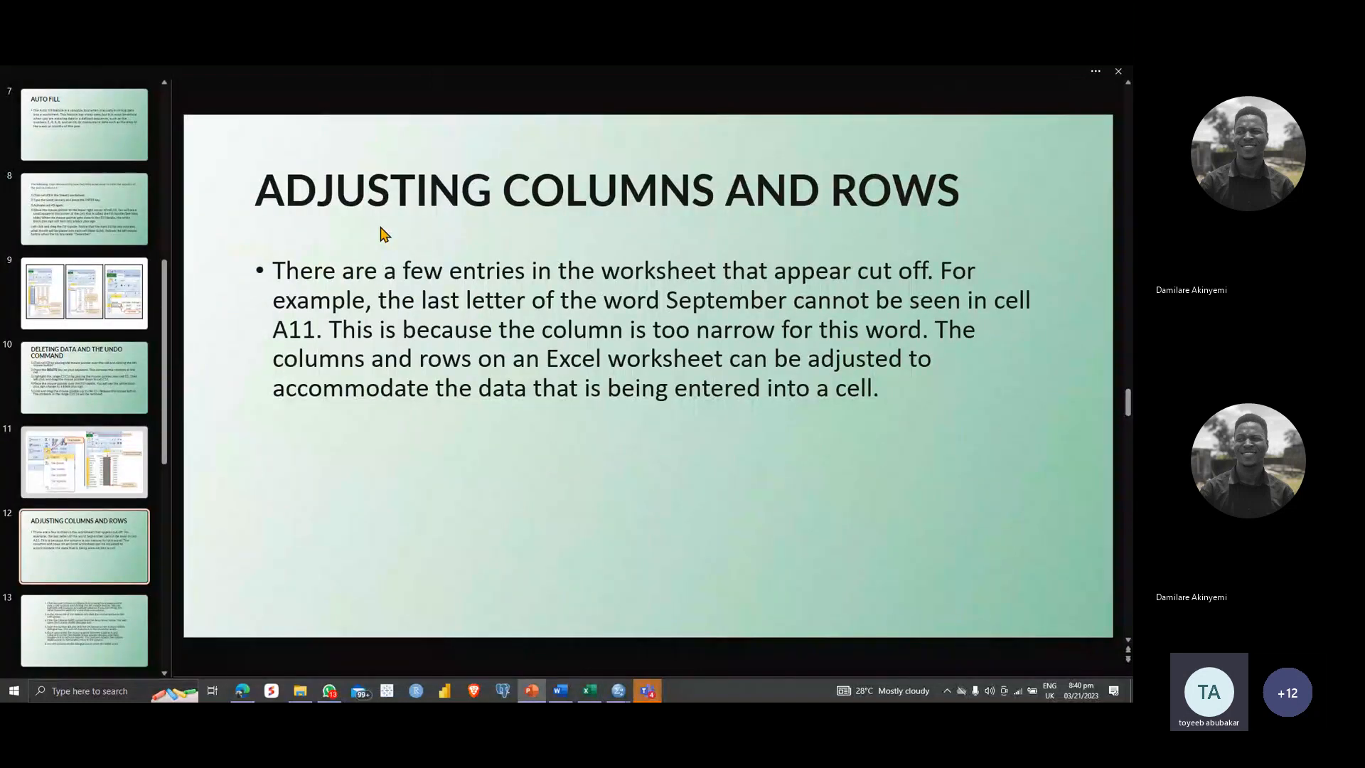
{"action": "key", "text": "Down"}
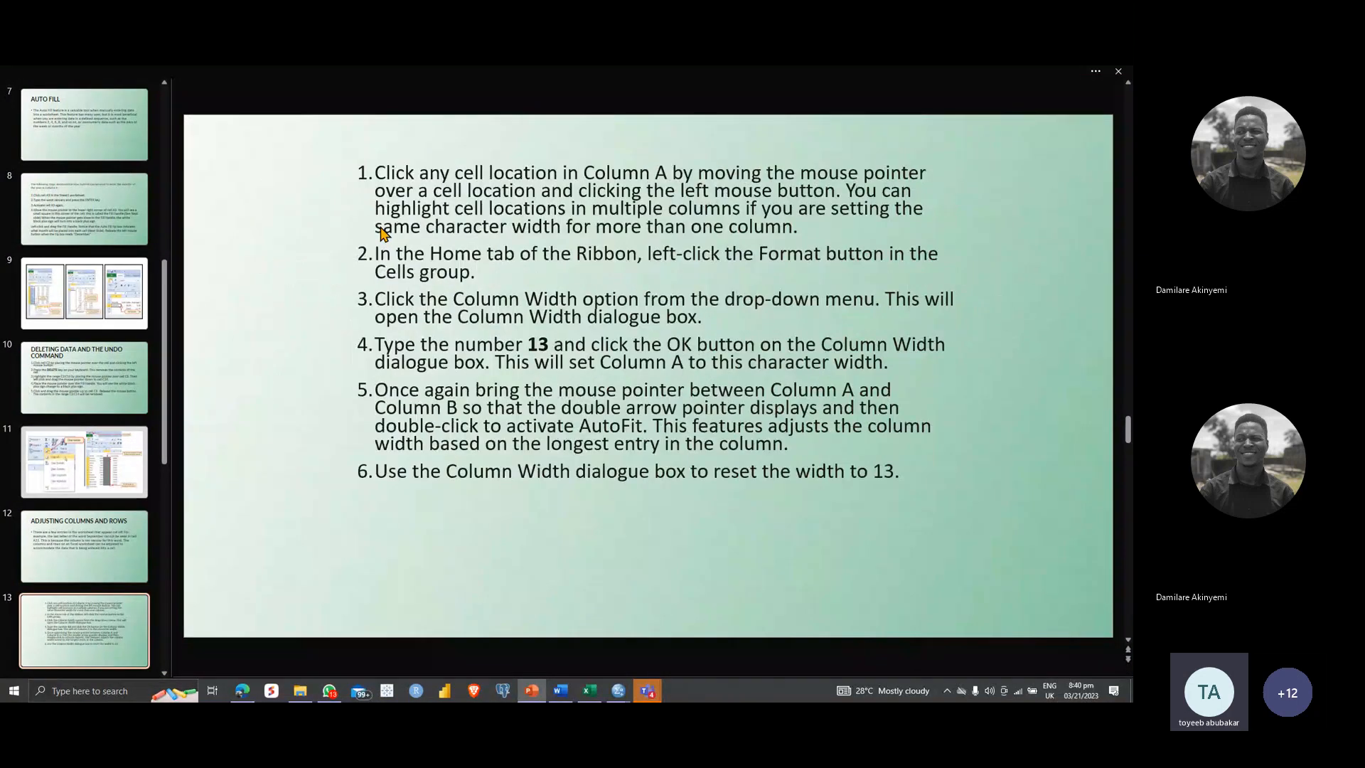
{"action": "key", "text": "Down"}
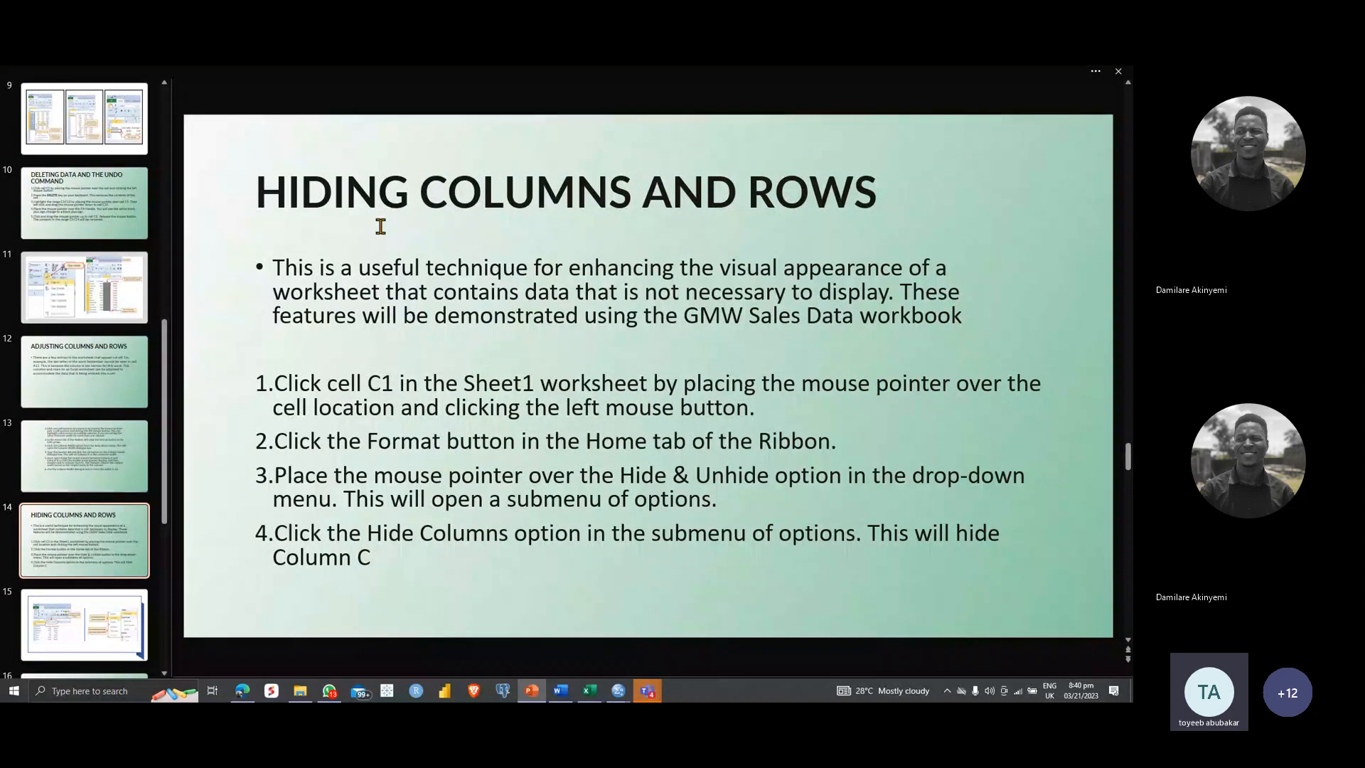
{"action": "key", "text": "alt+Tab"}
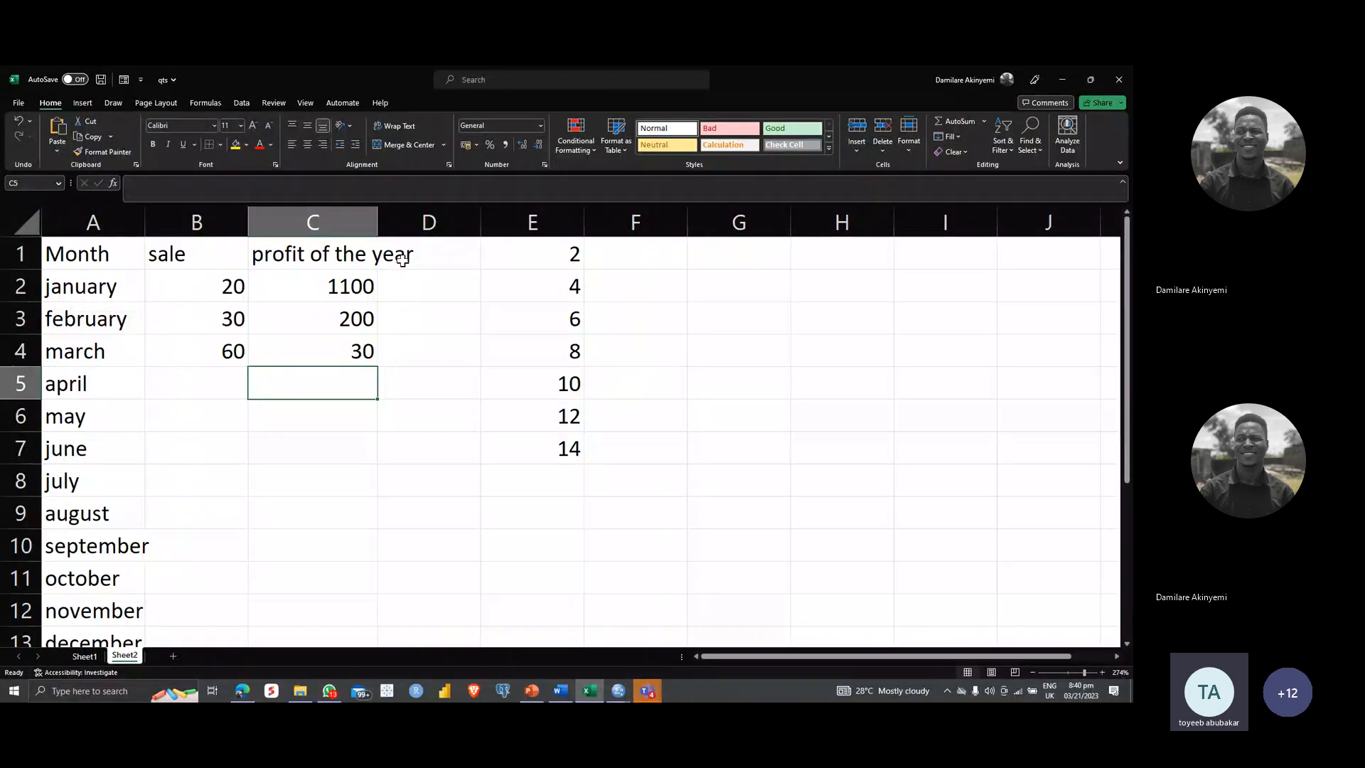
Compare the worksheet's columns C and D with the "Hiding Columns and Rows" slide in PowerPoint, ending back in Excel
{"action": "left_click", "coordinate": [351, 258]}
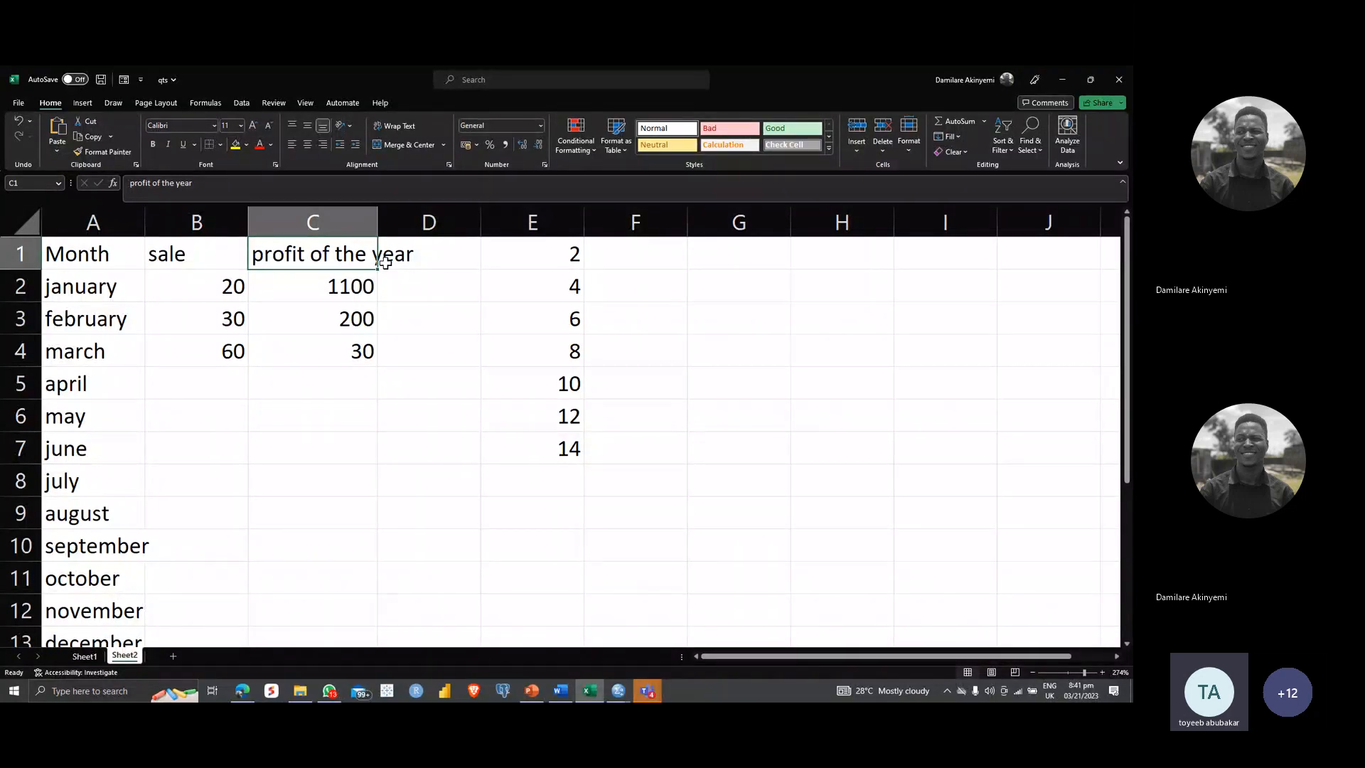
{"action": "left_click", "coordinate": [418, 288]}
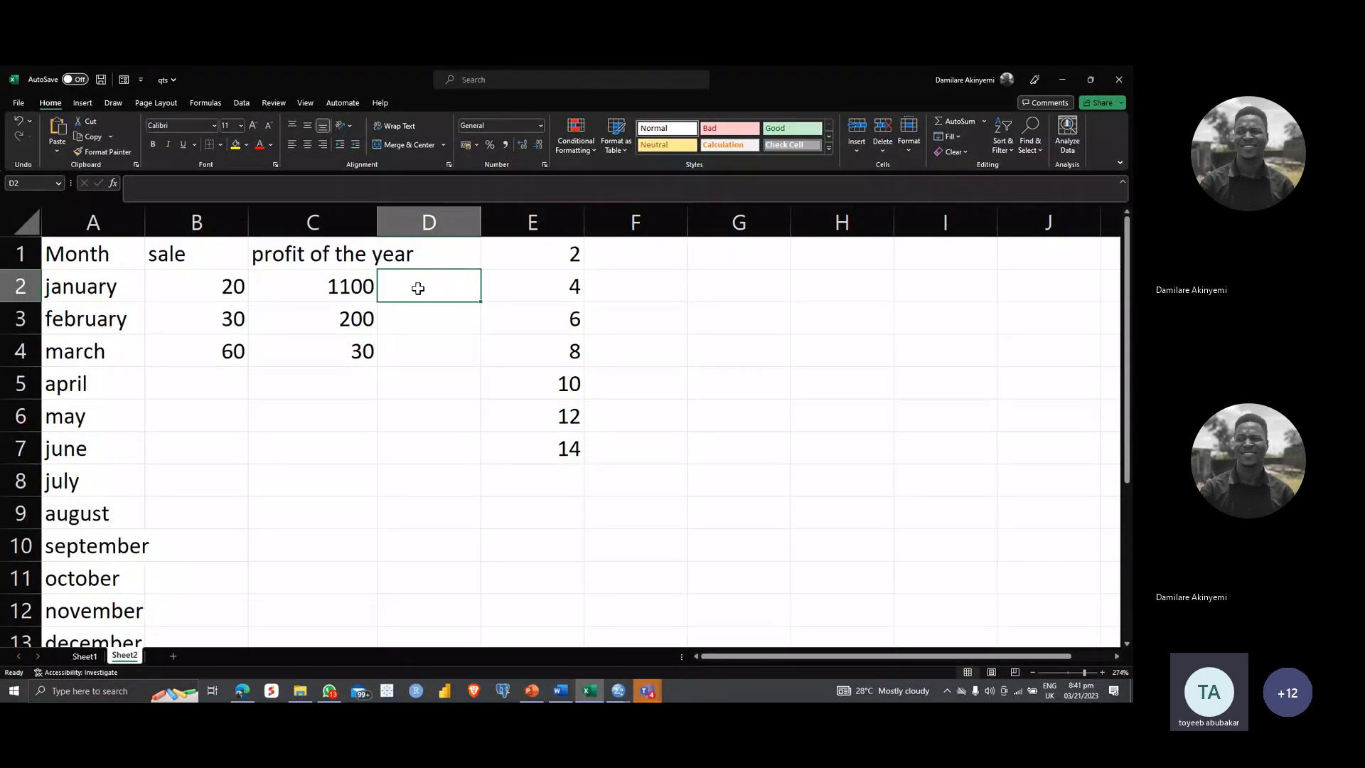
{"action": "key", "text": "alt+Tab"}
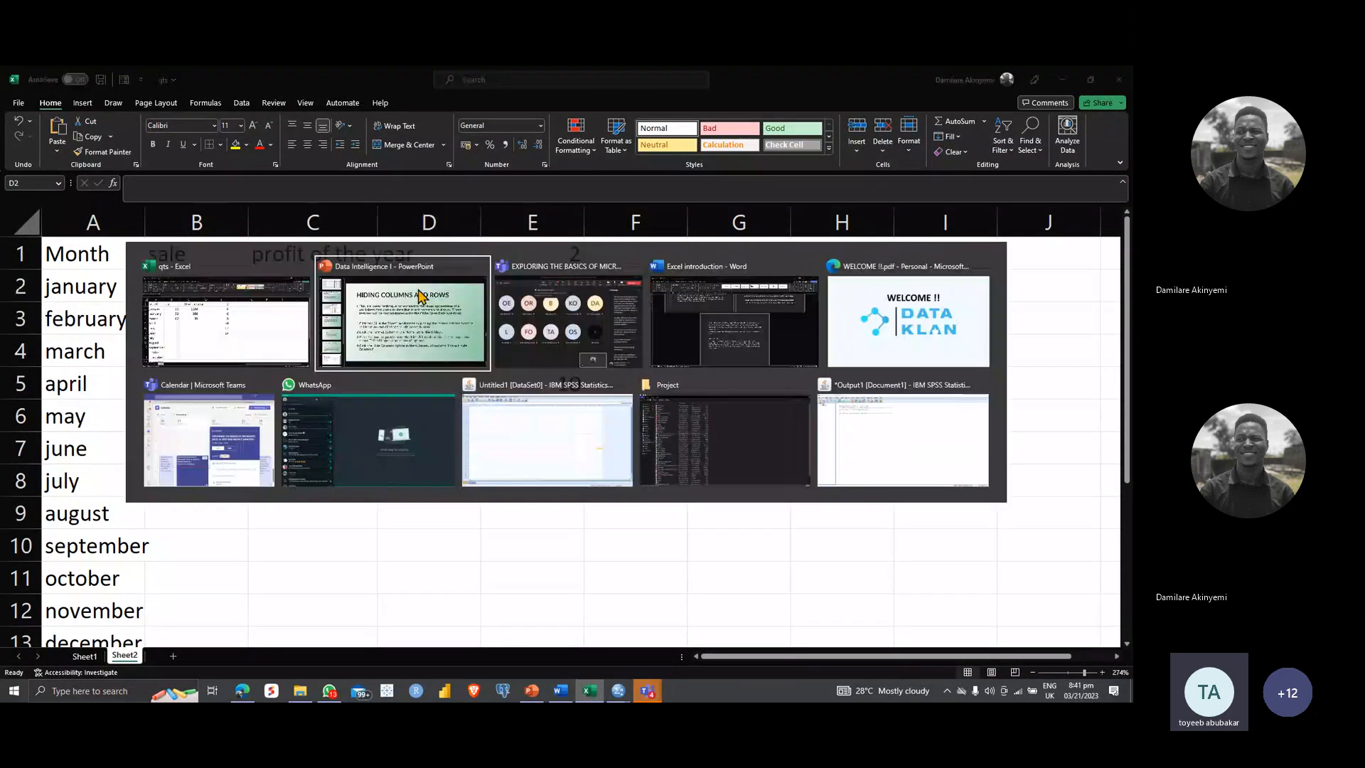
{"action": "left_click", "coordinate": [421, 295]}
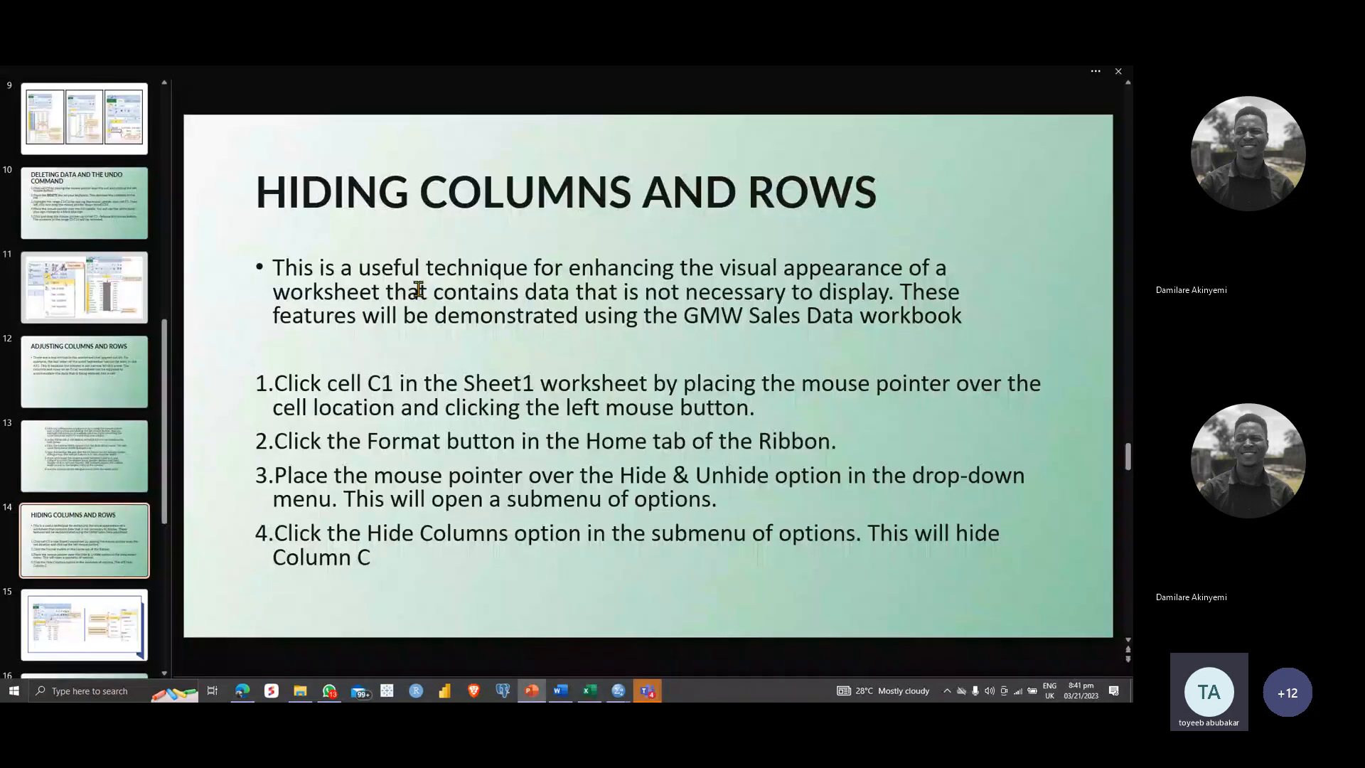
{"action": "key", "text": "alt+Tab"}
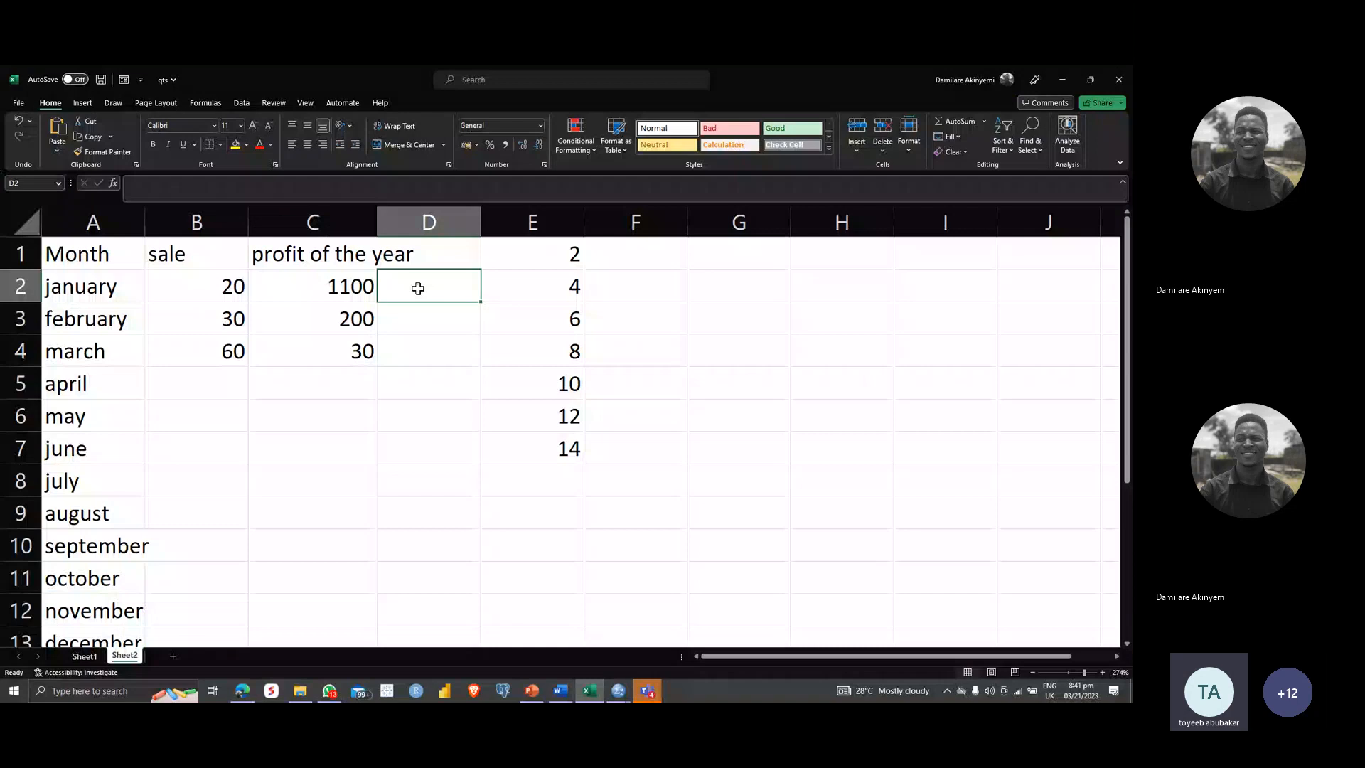
{"action": "key", "text": "alt+Tab"}
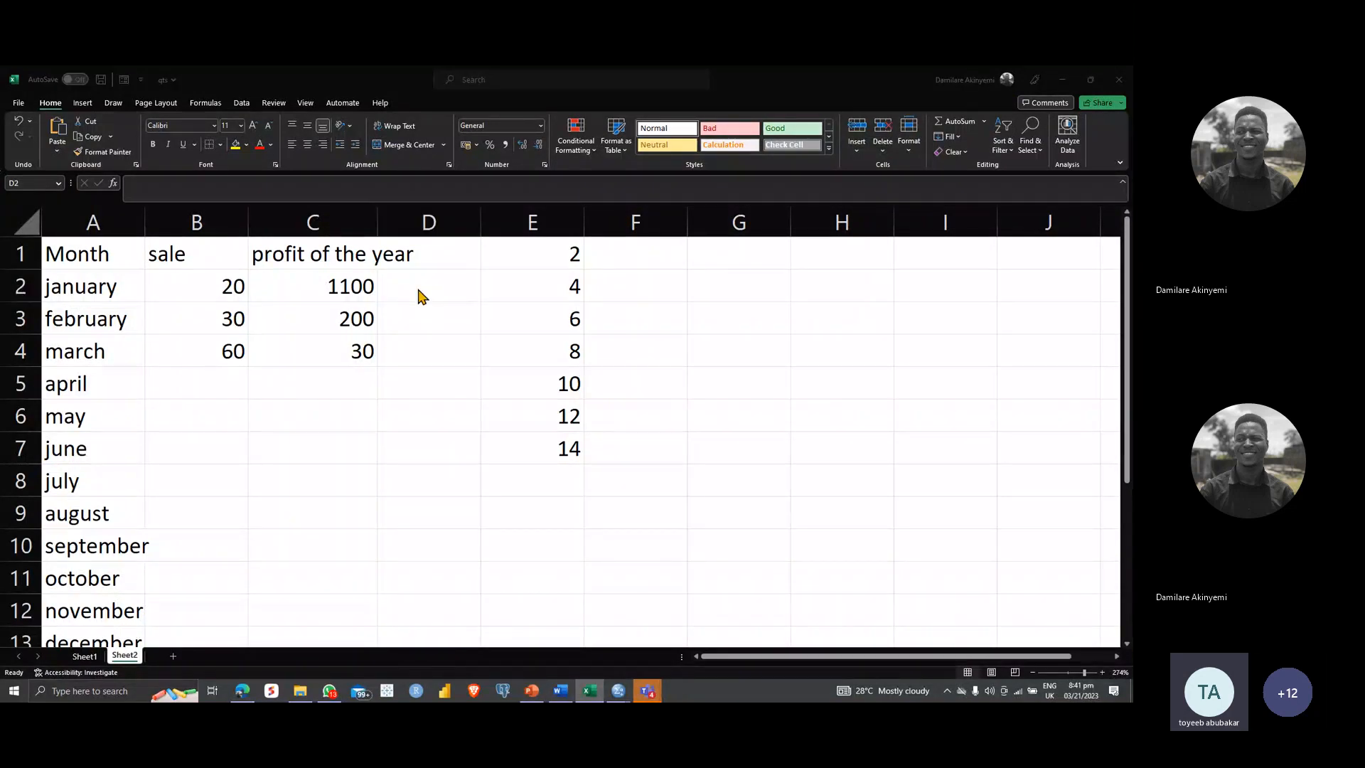
{"action": "key", "text": "alt+Tab"}
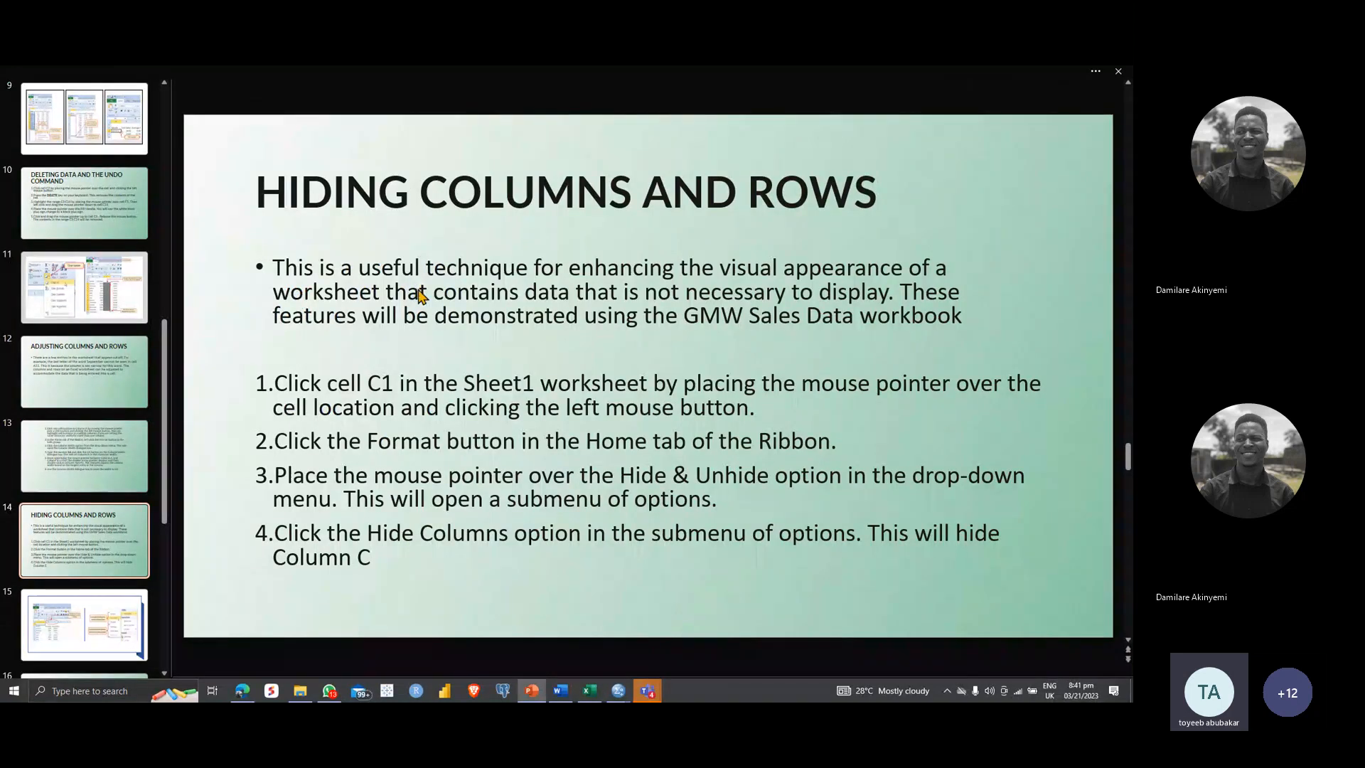
{"action": "key", "text": "alt+Tab"}
{"action": "left_click", "coordinate": [418, 288]}
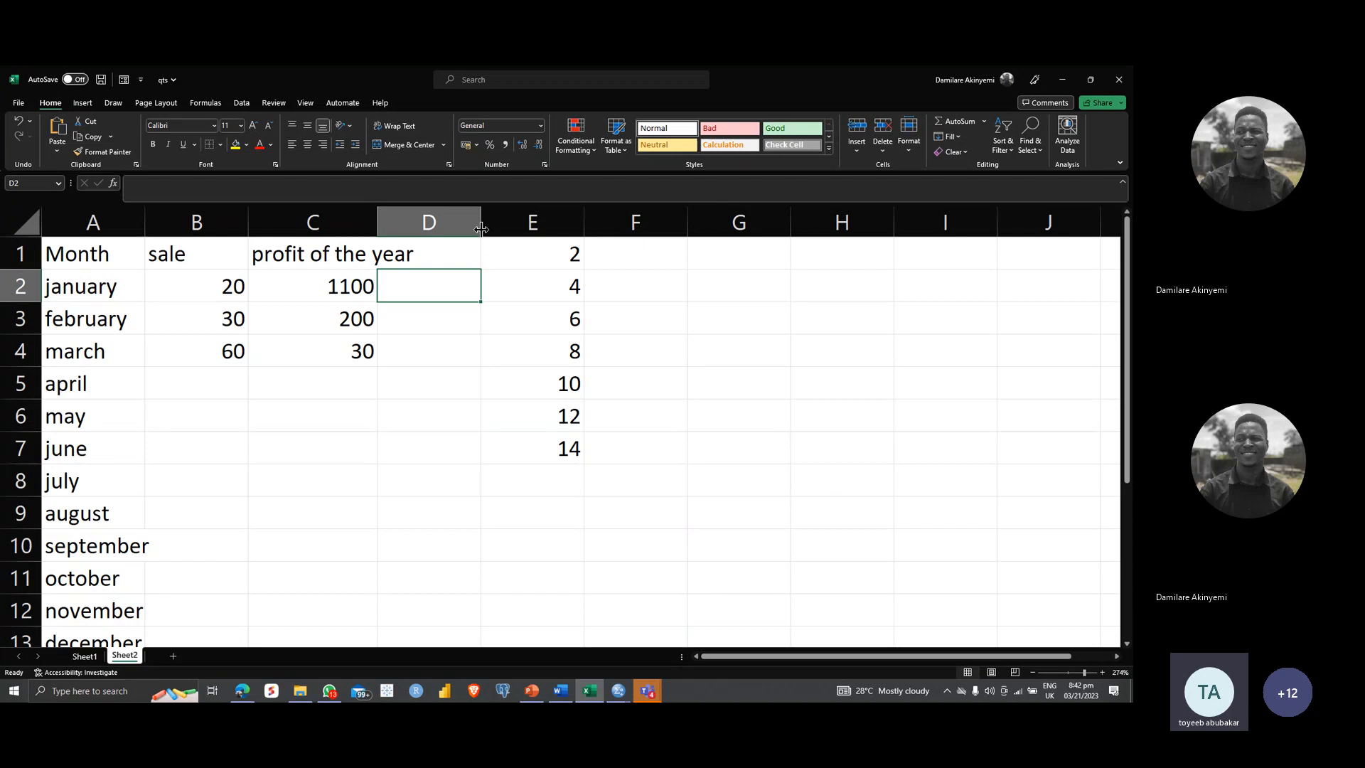
Hide the empty column D on Sheet2
{"action": "left_click", "coordinate": [490, 298]}
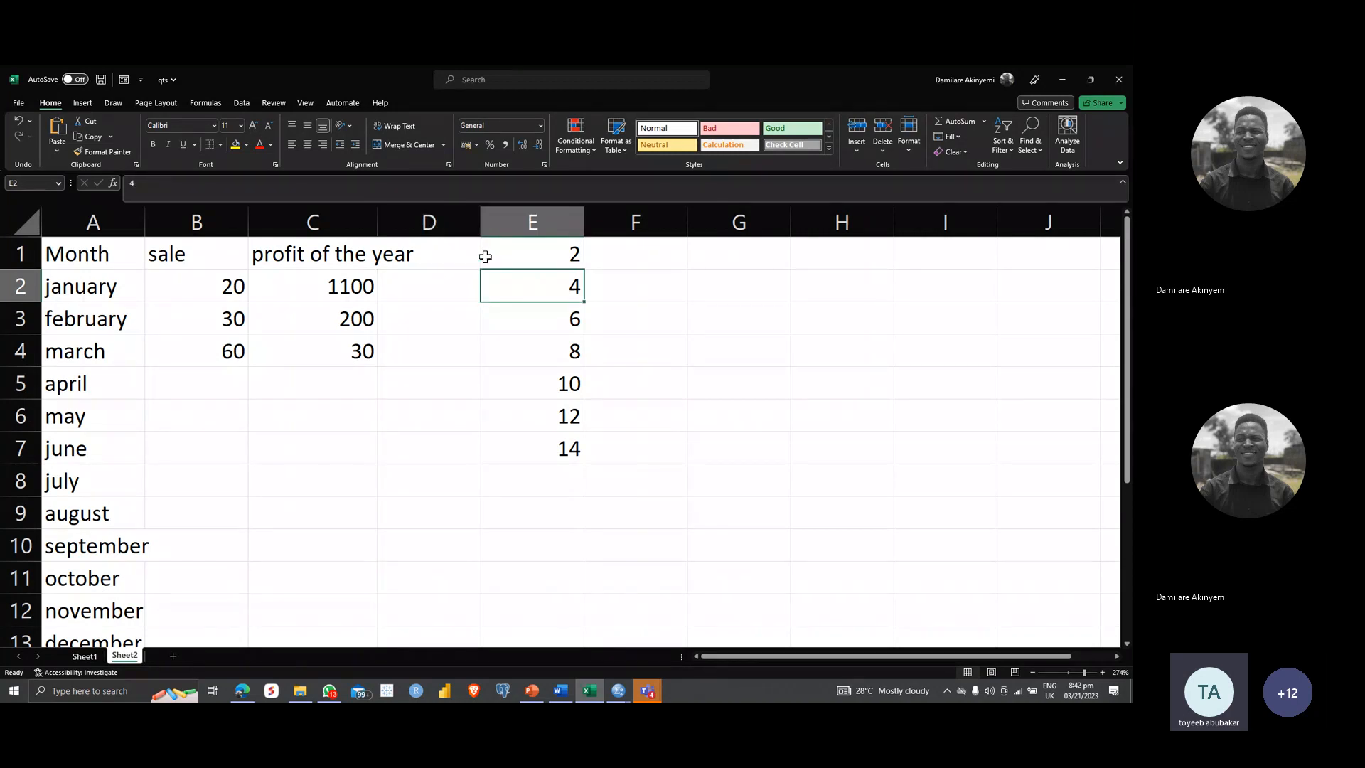
{"action": "left_click_drag", "start_coordinate": [481, 225], "coordinate": [481, 225]}
{"action": "right_click", "coordinate": [481, 225]}
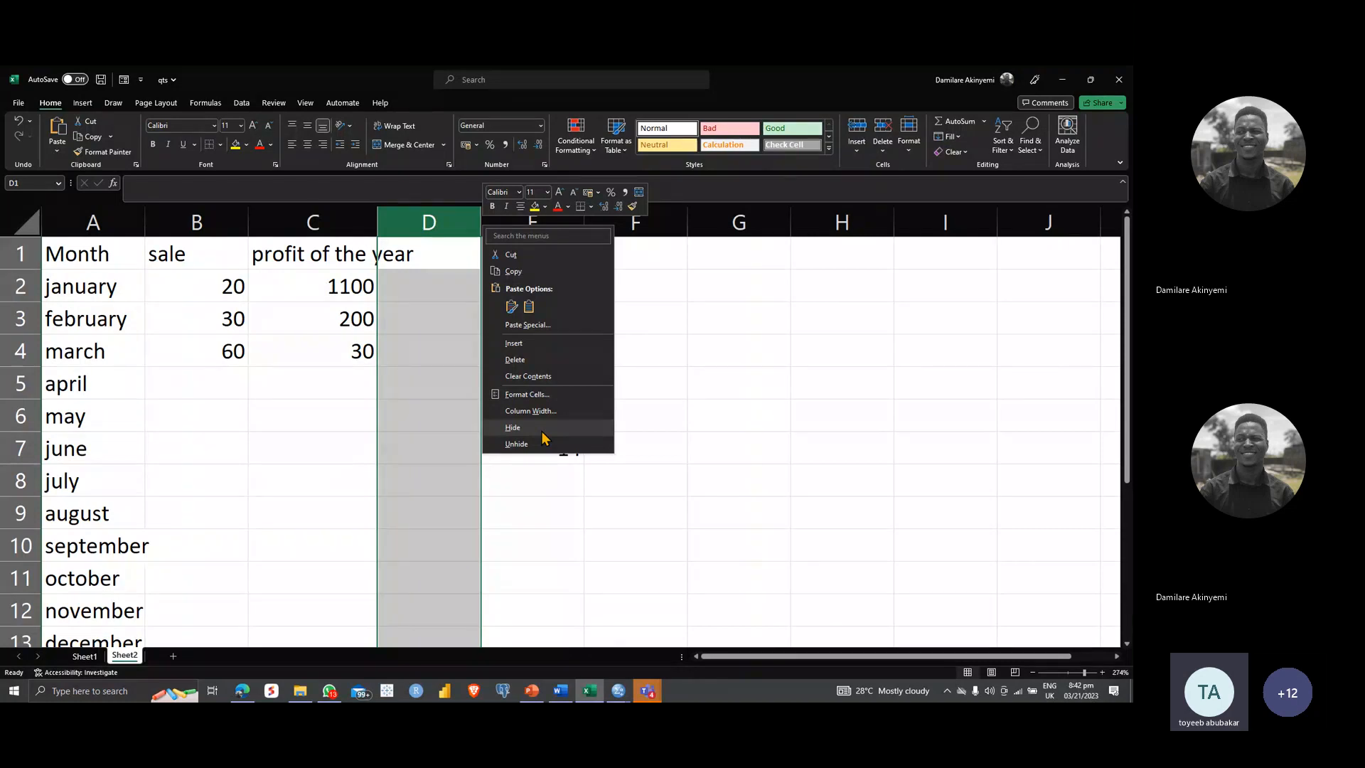
{"action": "left_click", "coordinate": [512, 427]}
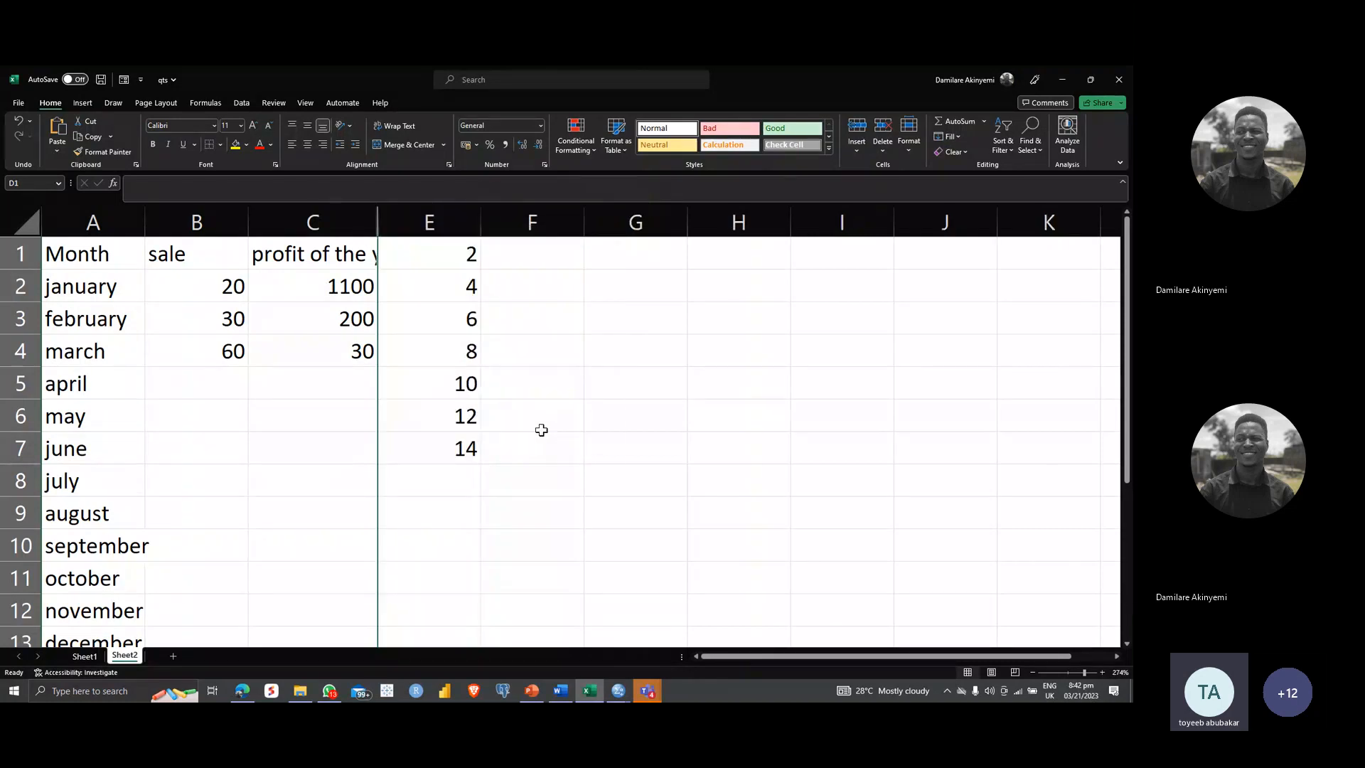
{"action": "left_click", "coordinate": [589, 330]}
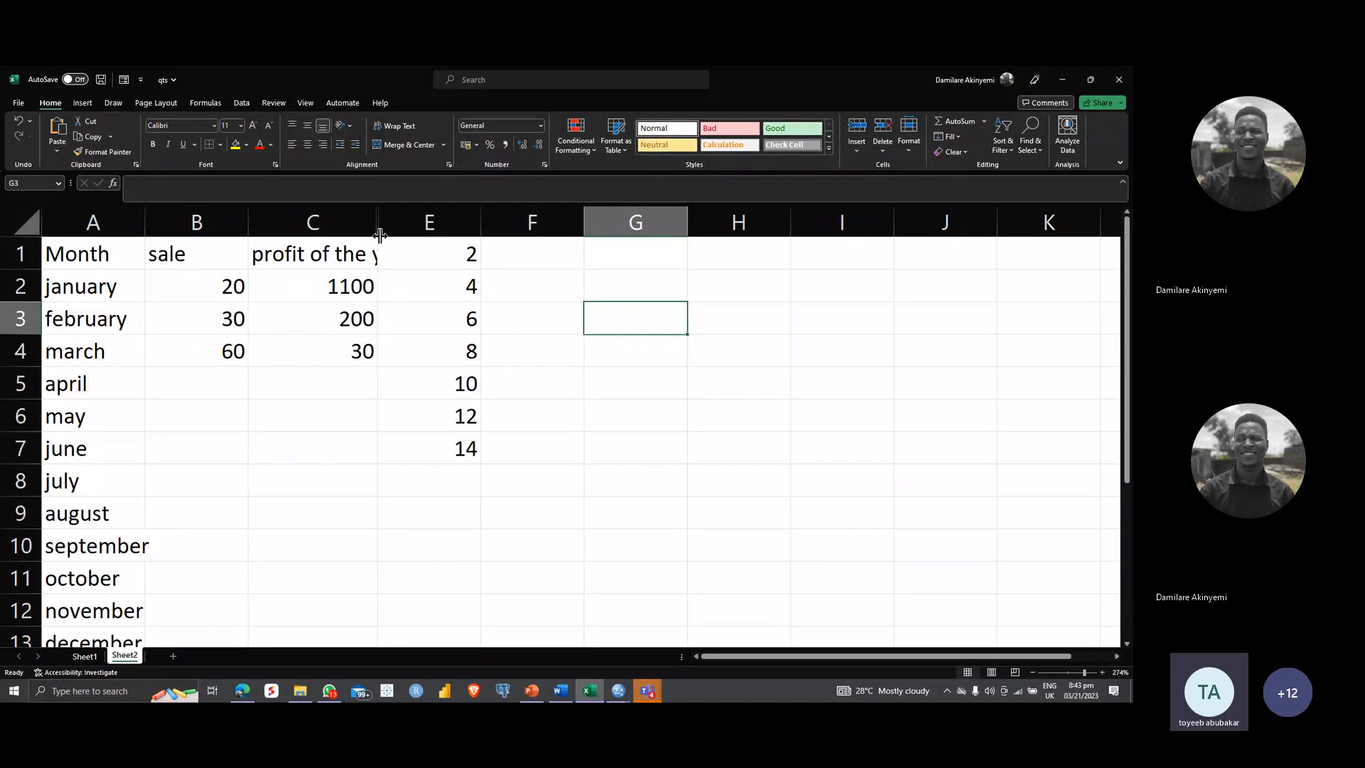
Try to unhide column D with only column C selected
{"action": "left_click", "coordinate": [1092, 673]}
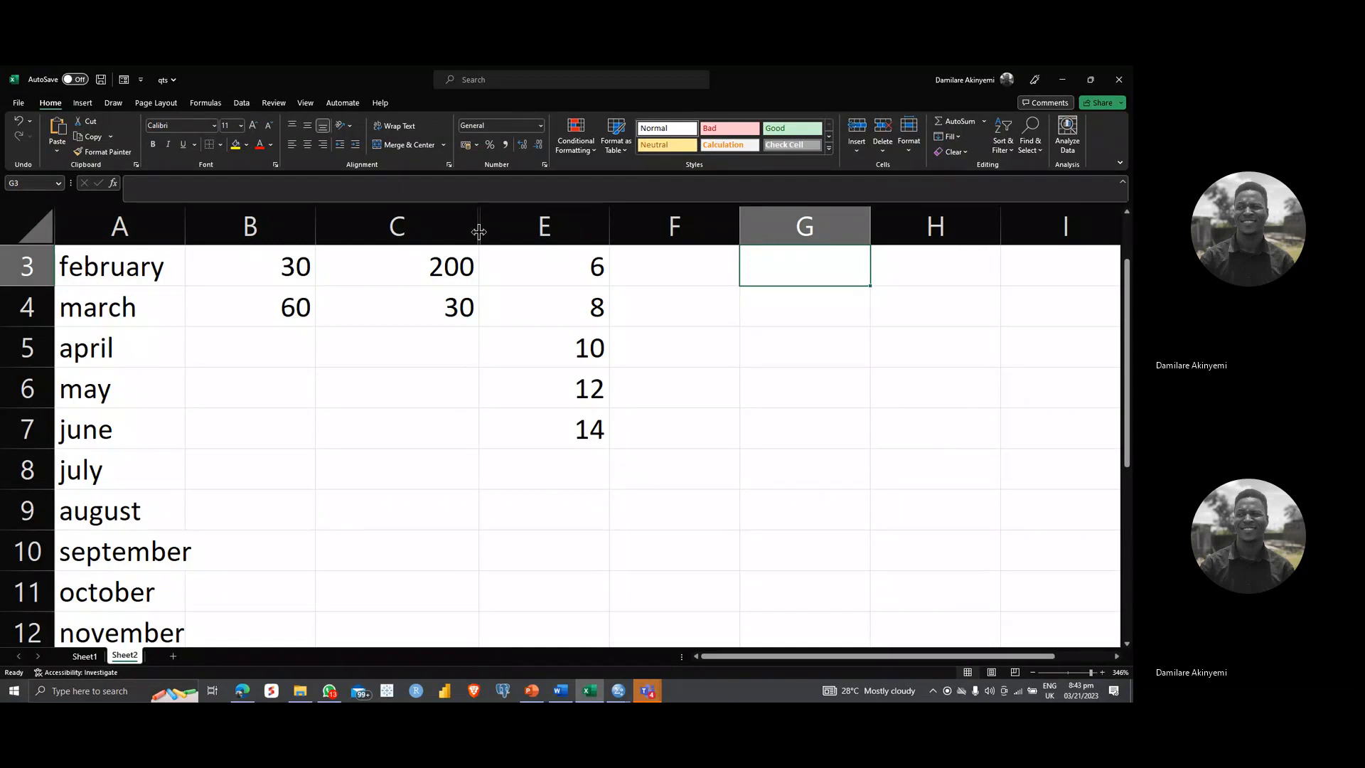
{"action": "left_click", "coordinate": [477, 231]}
{"action": "right_click", "coordinate": [480, 237]}
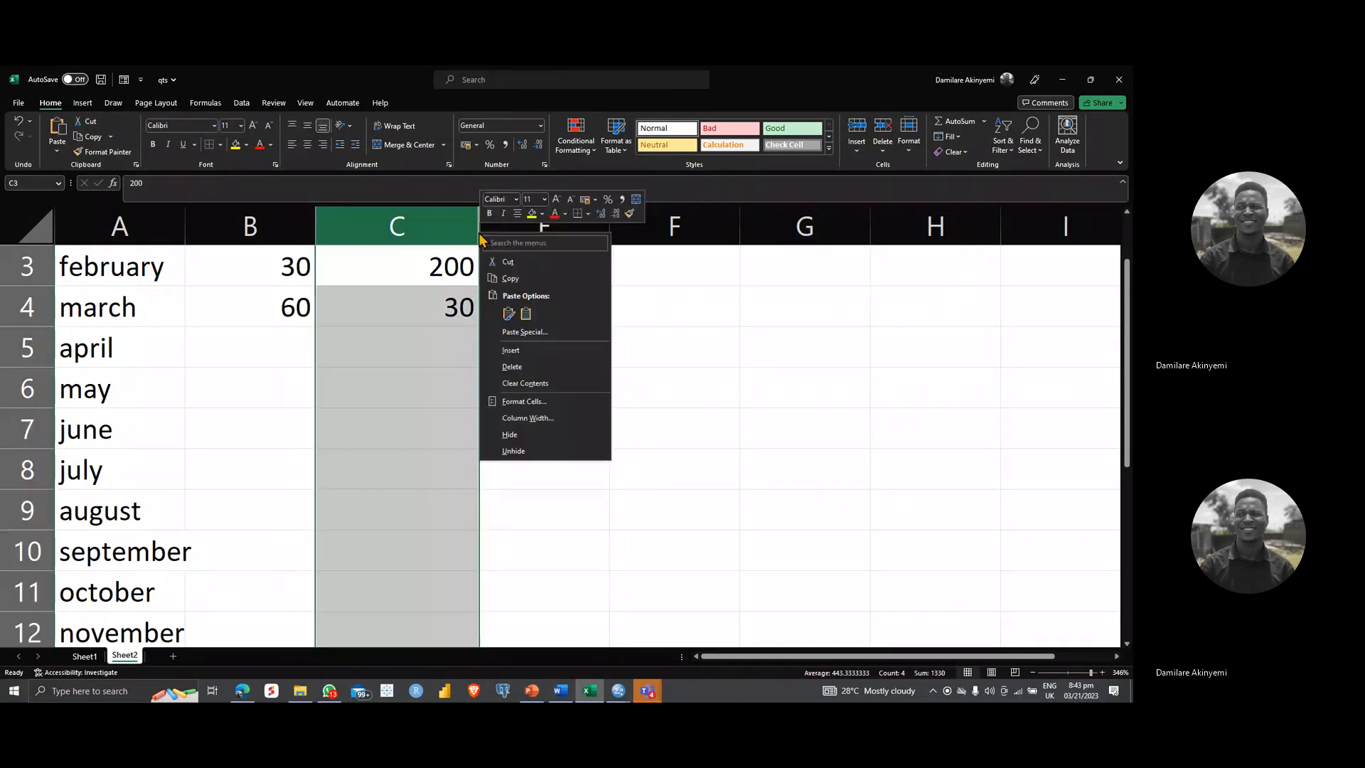
{"action": "left_click", "coordinate": [524, 453]}
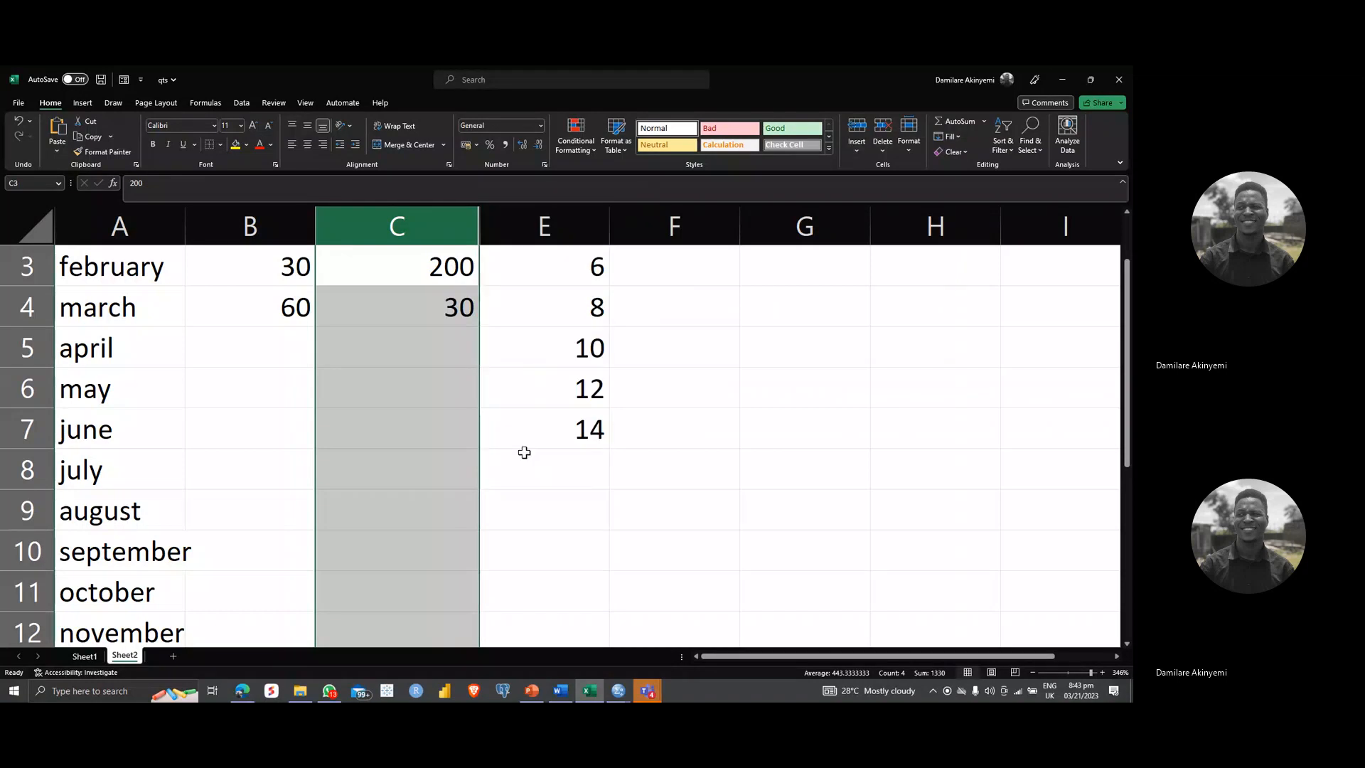
{"action": "right_click", "coordinate": [479, 227]}
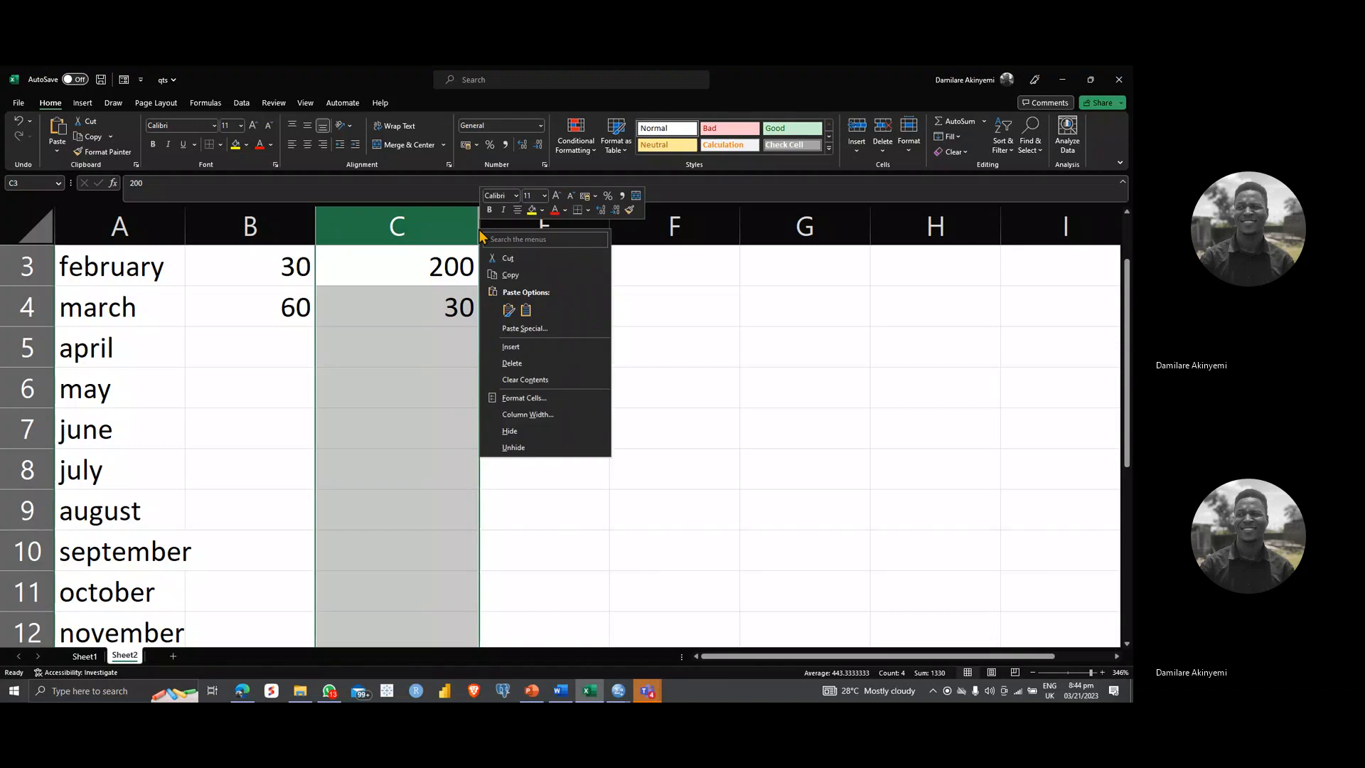
{"action": "left_click", "coordinate": [523, 448]}
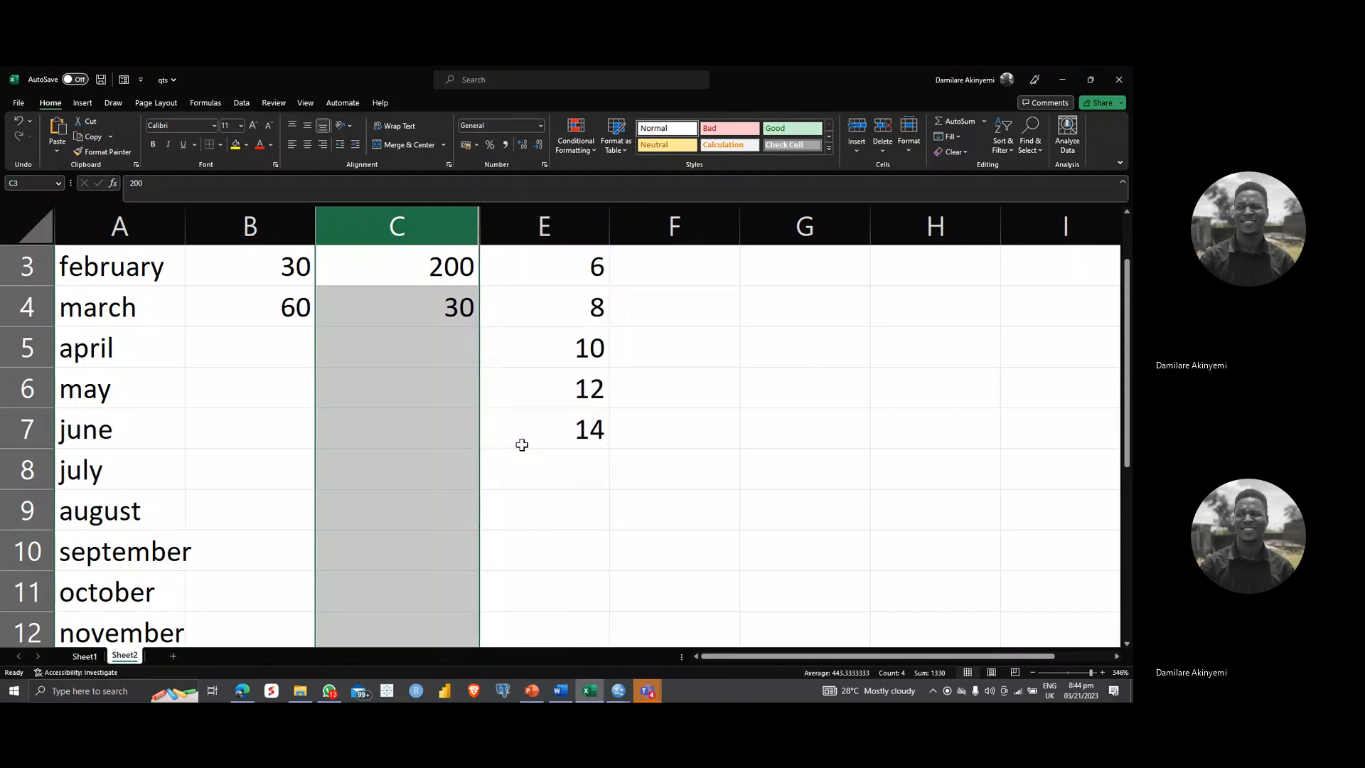
Try to unhide column D with only column E selected
{"action": "left_click", "coordinate": [519, 226]}
{"action": "right_click", "coordinate": [506, 236]}
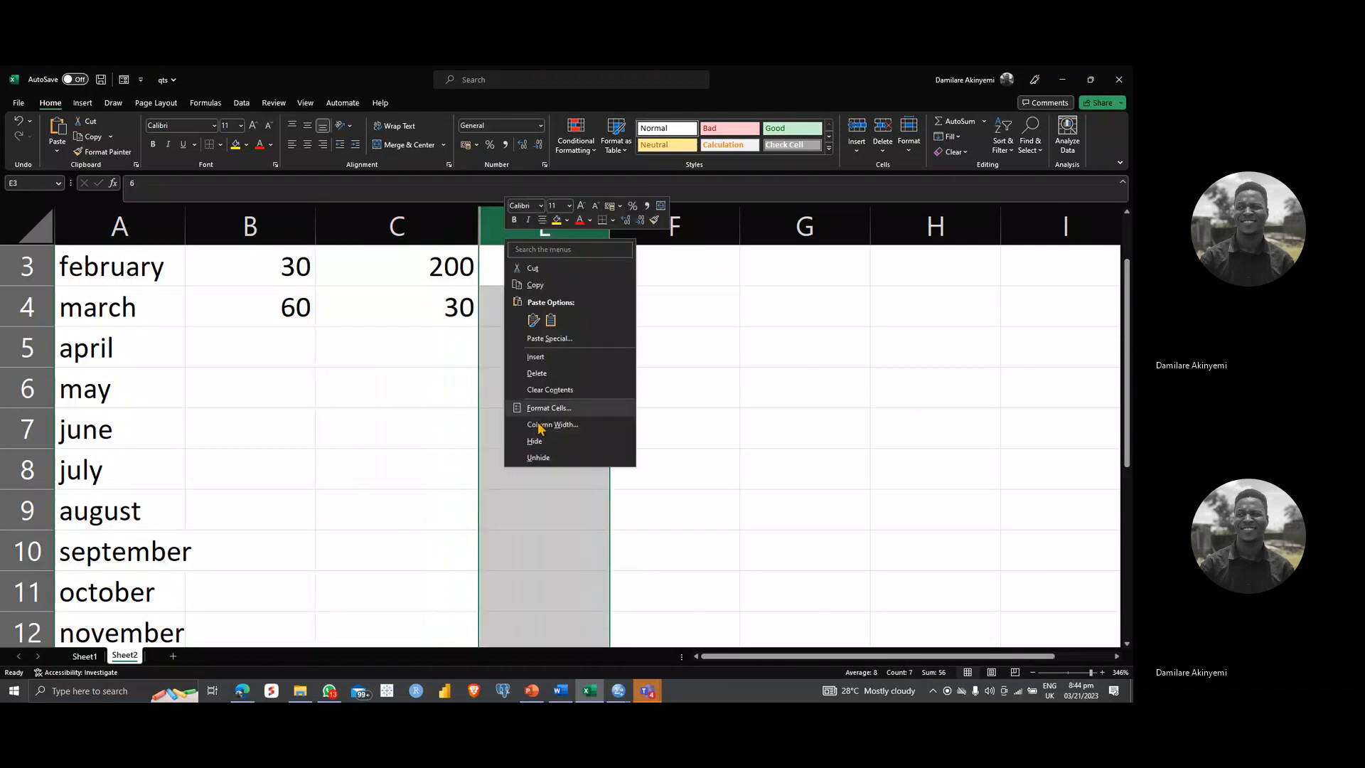
{"action": "left_click", "coordinate": [536, 456]}
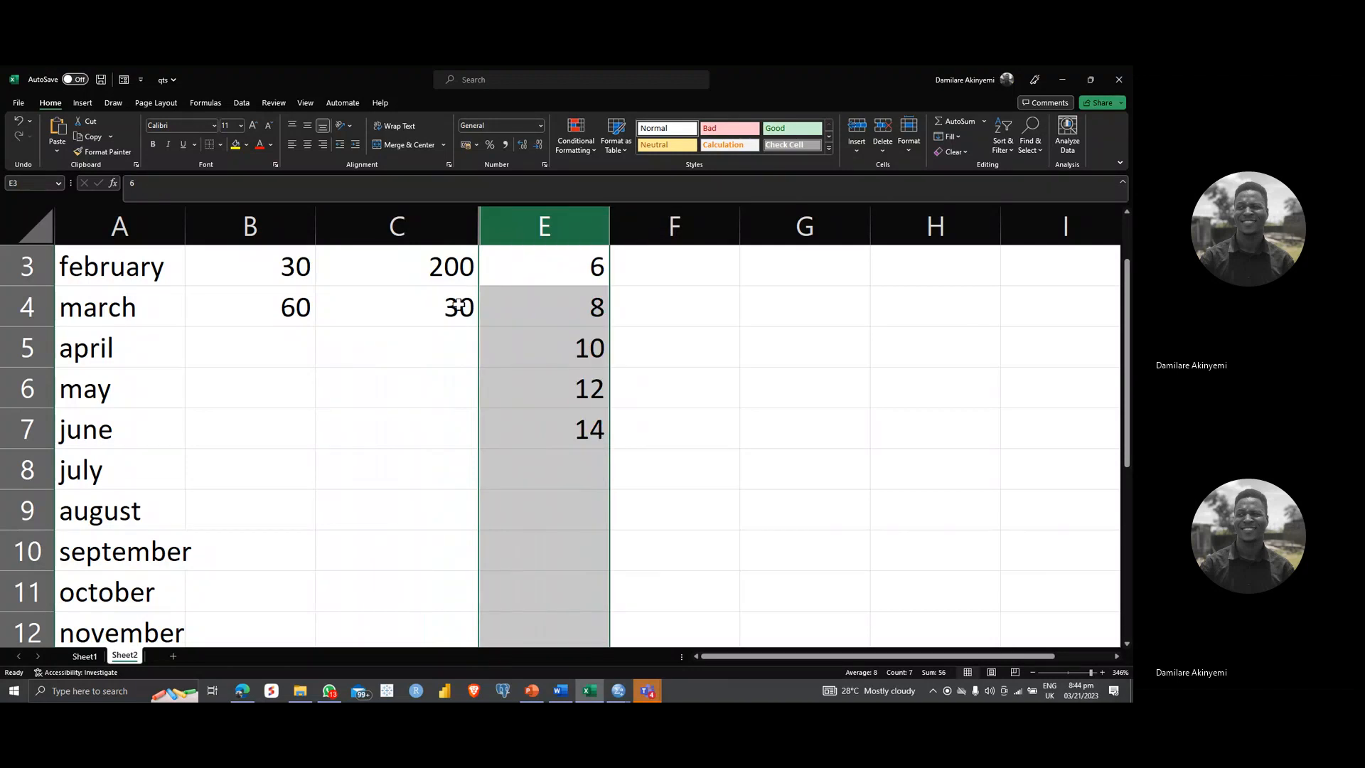
Hide column C, which holds the profit figures
{"action": "left_click", "coordinate": [429, 227]}
{"action": "right_click", "coordinate": [429, 227]}
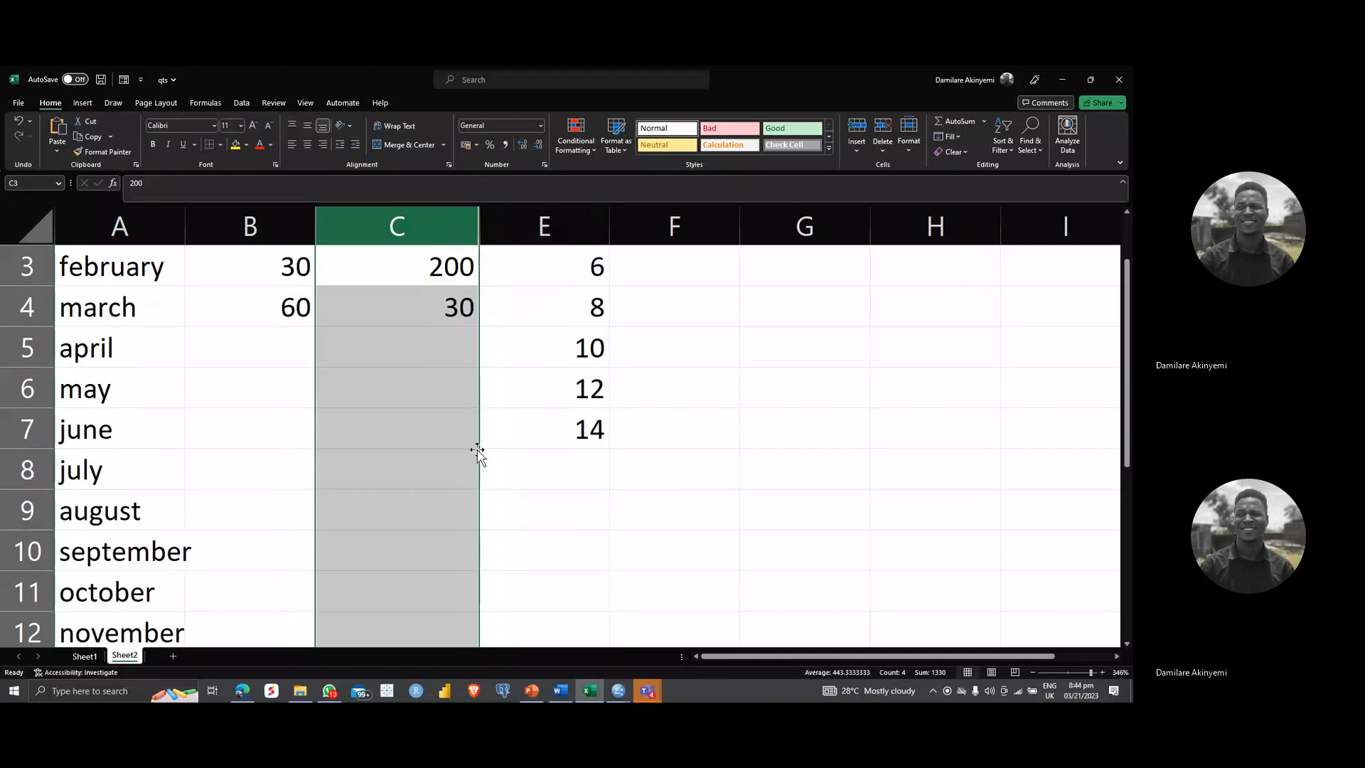
{"action": "left_click_drag", "start_coordinate": [477, 207], "coordinate": [477, 207]}
{"action": "right_click", "coordinate": [477, 207]}
{"action": "left_click", "coordinate": [523, 416]}
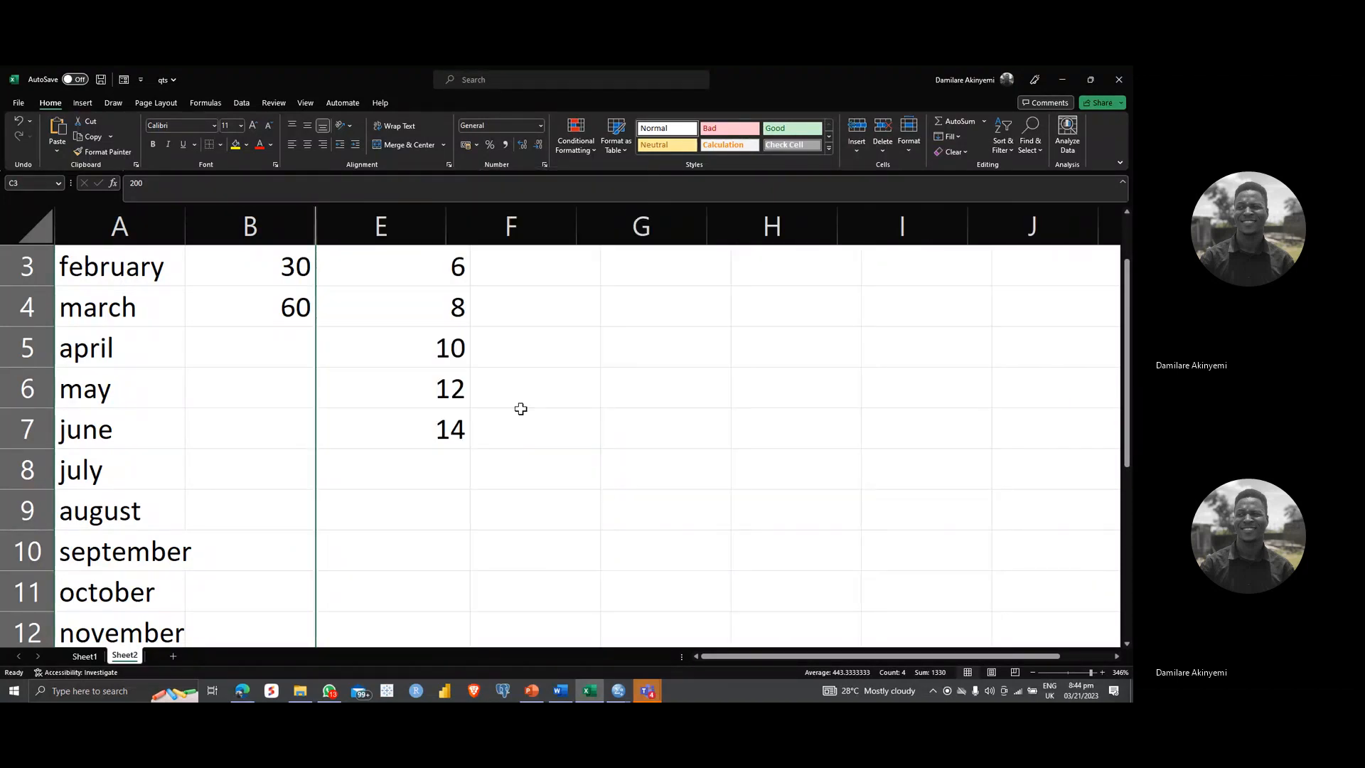
Try to unhide the columns between B and E with only column B selected
{"action": "left_click", "coordinate": [313, 226]}
{"action": "right_click", "coordinate": [317, 227]}
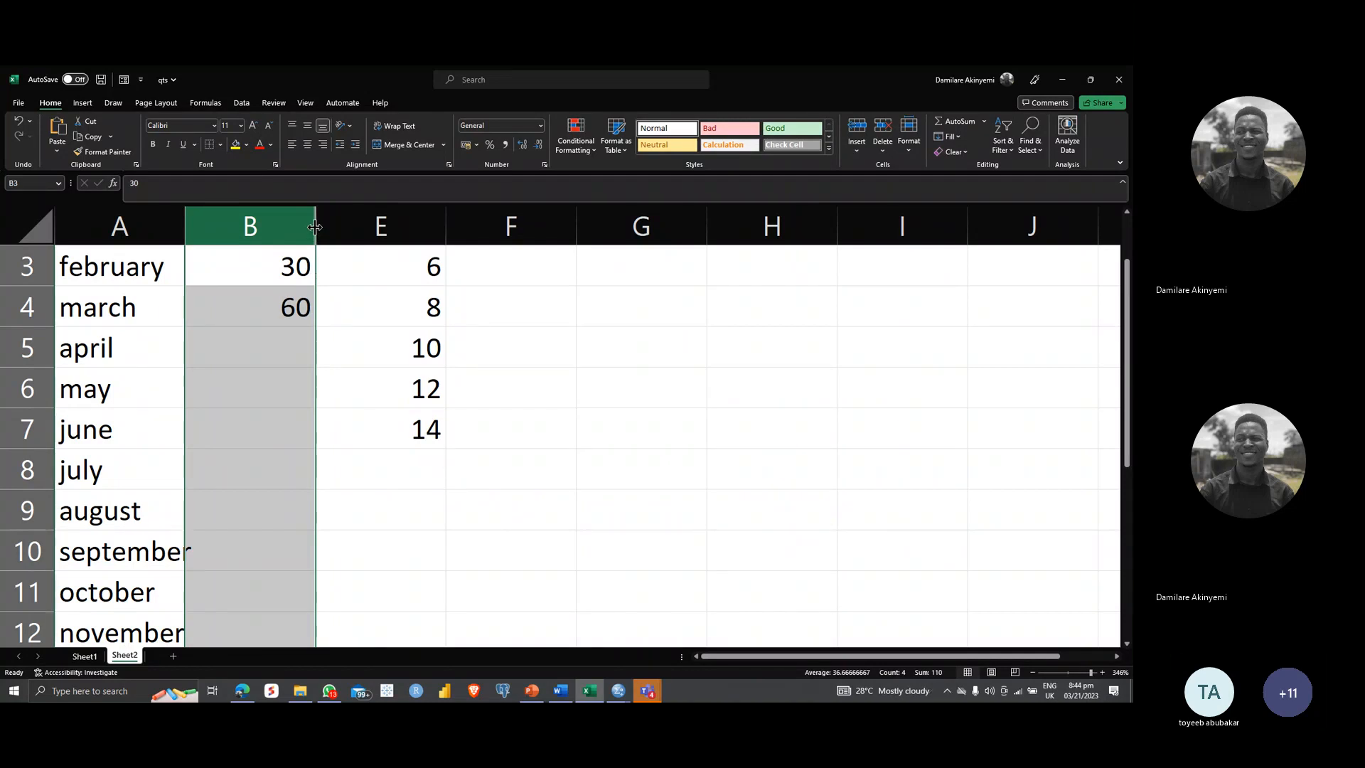
{"action": "left_click_drag", "start_coordinate": [315, 227], "coordinate": [314, 226]}
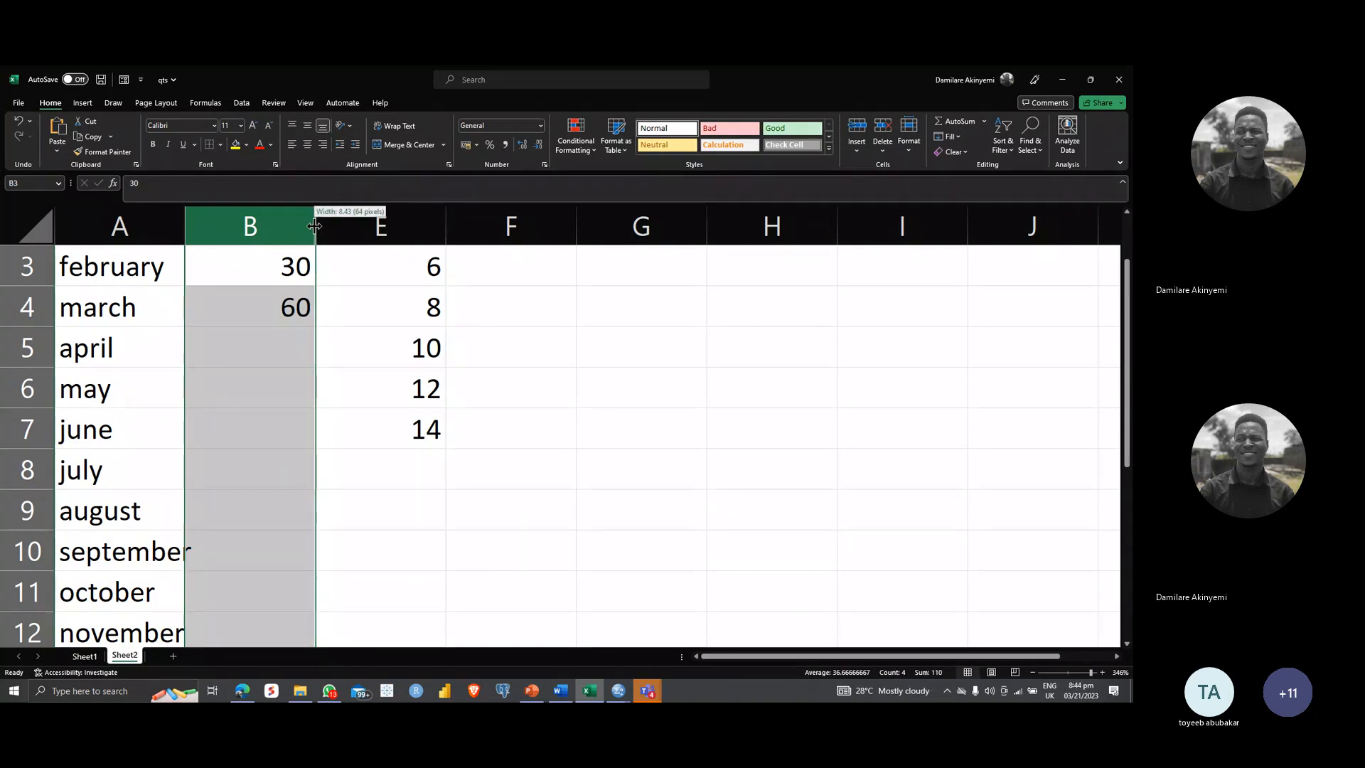
{"action": "right_click", "coordinate": [314, 227]}
{"action": "left_click", "coordinate": [350, 449]}
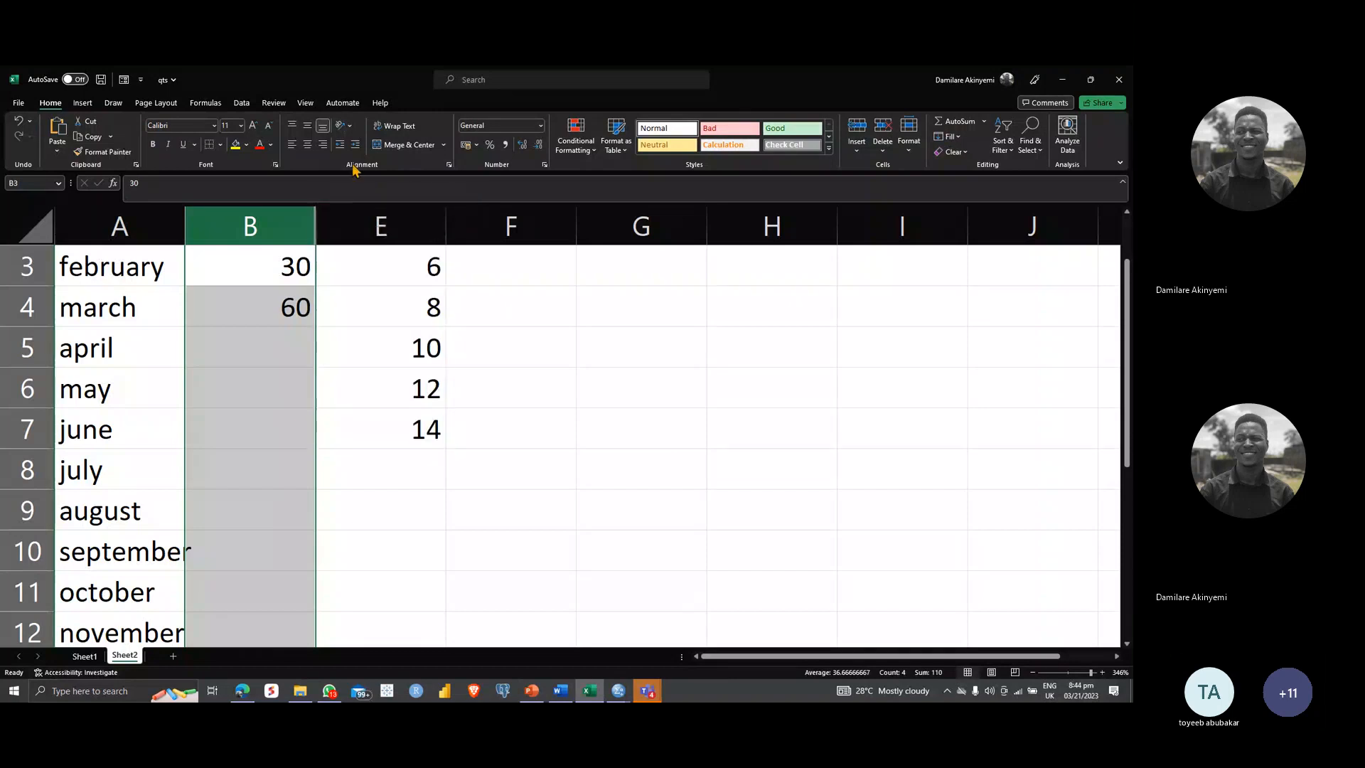
Try to unhide the columns between B and E with only column E selected
{"action": "left_click", "coordinate": [352, 226]}
{"action": "right_click", "coordinate": [349, 217]}
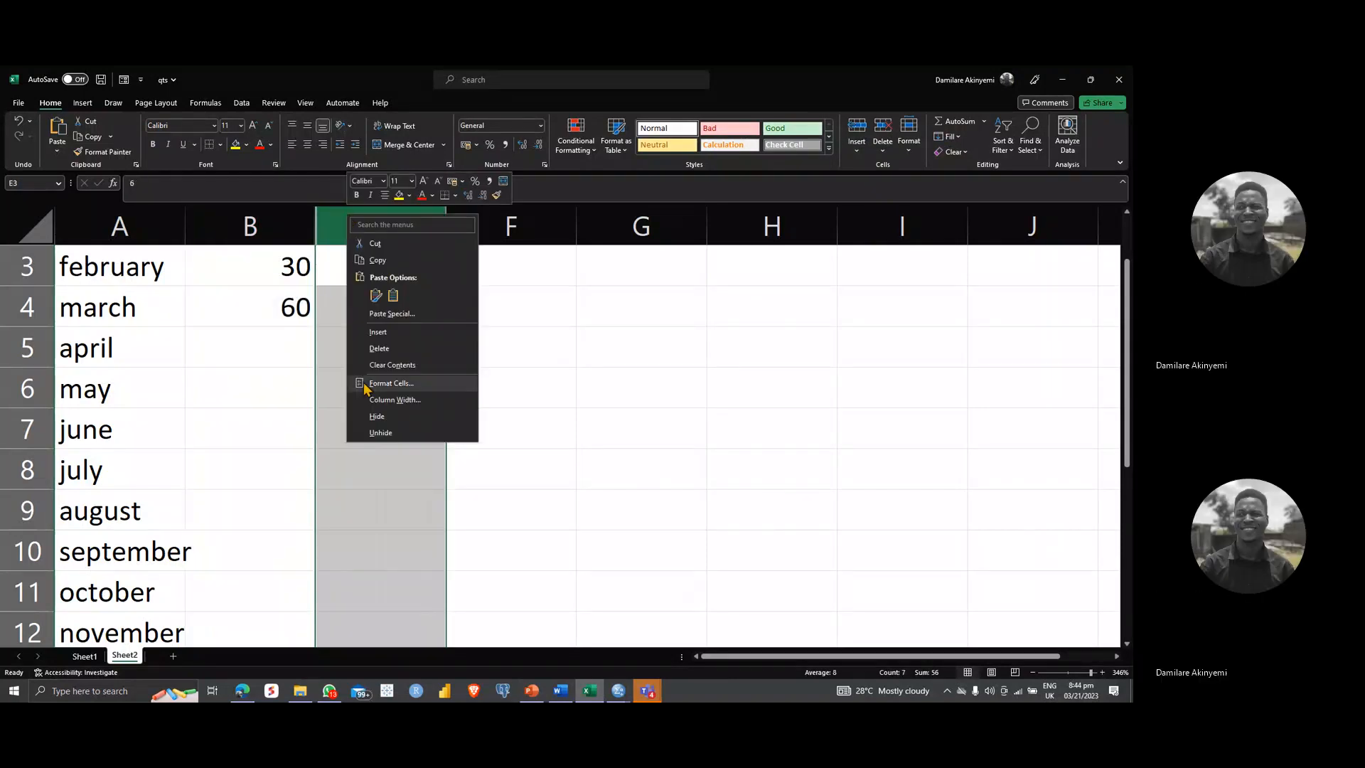
{"action": "left_click", "coordinate": [374, 433]}
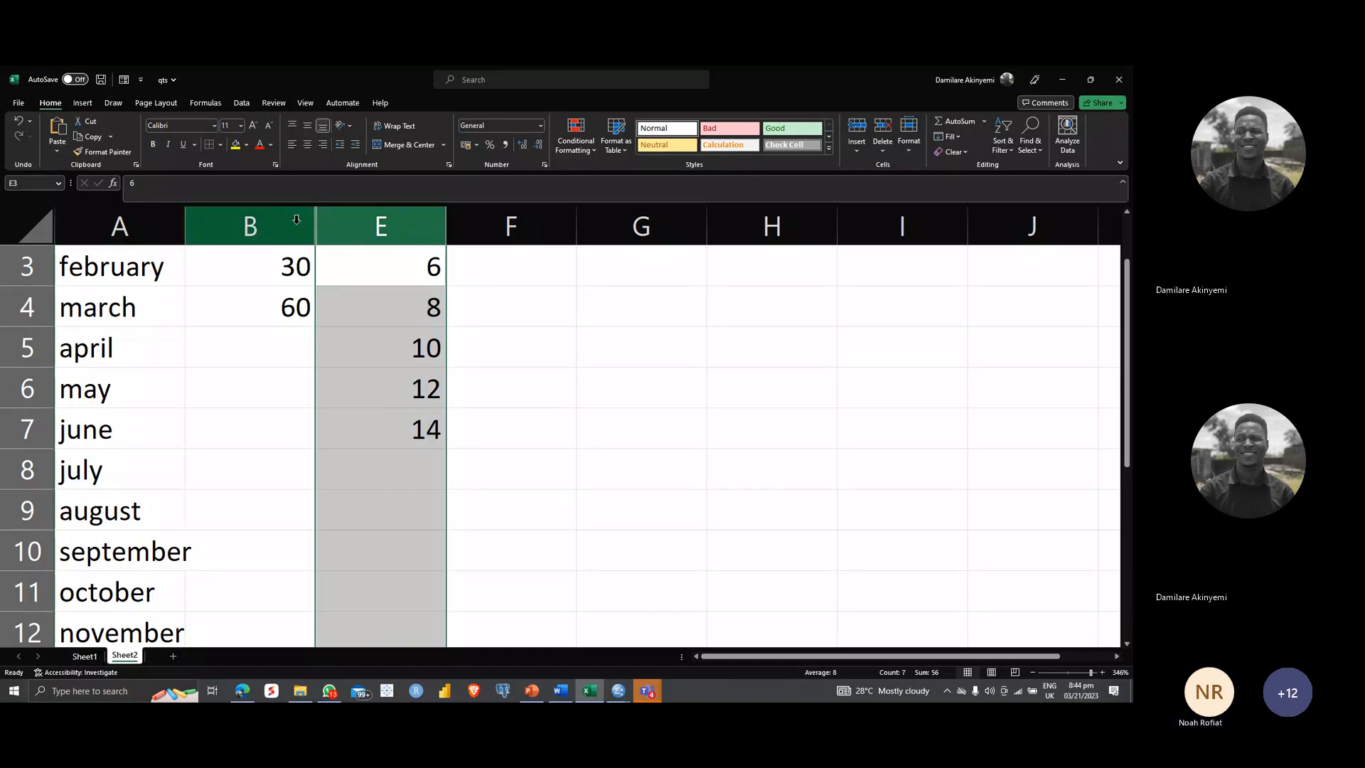
Unhide column D from the hidden-column boundary between columns B and E
{"action": "key", "text": "shift+Right"}
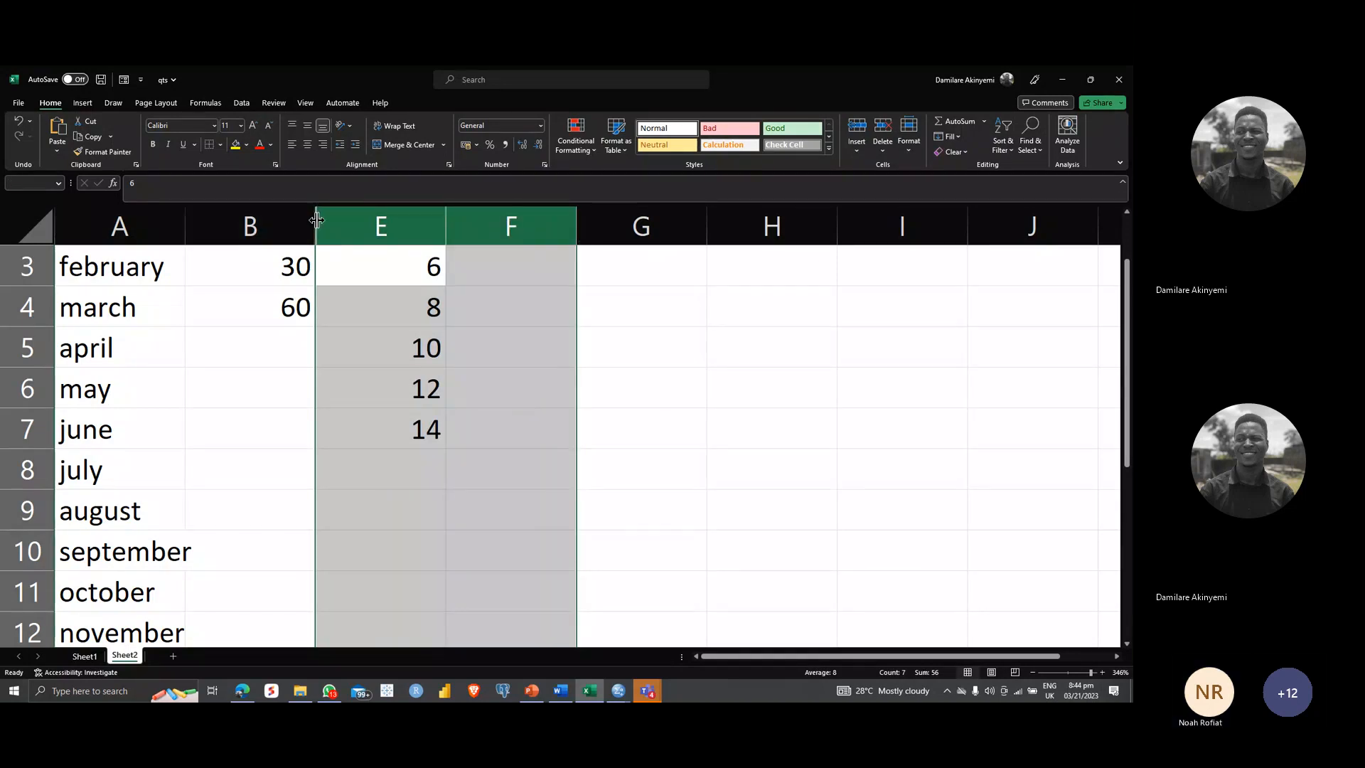
{"action": "right_click", "coordinate": [317, 223]}
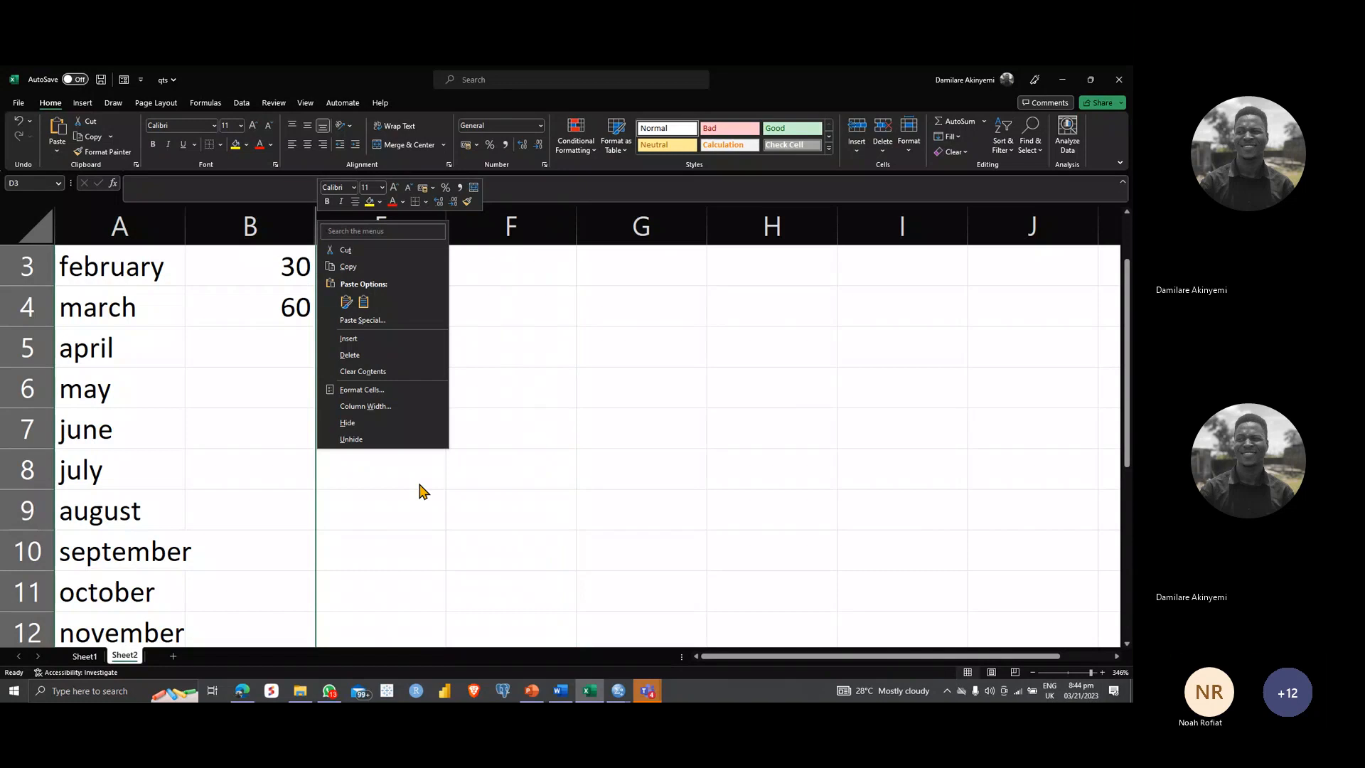
{"action": "left_click", "coordinate": [384, 439]}
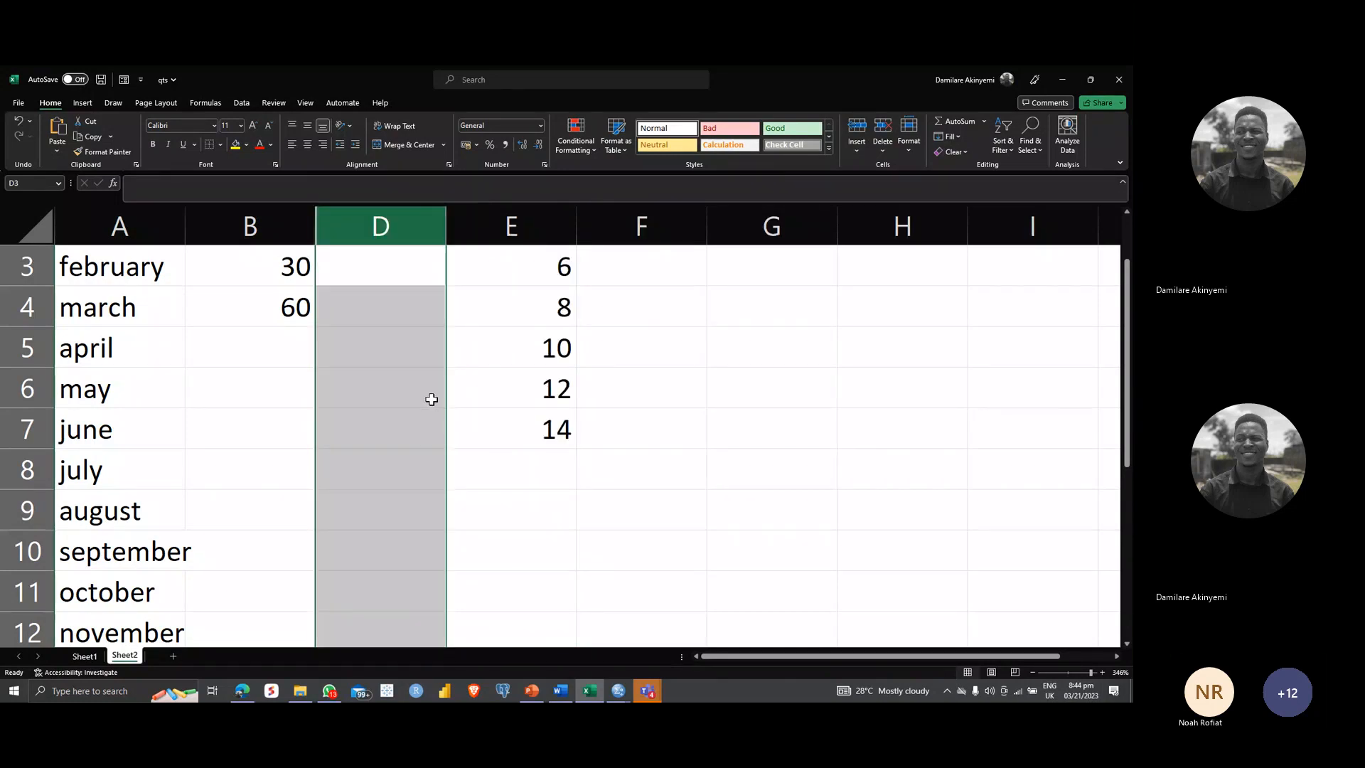